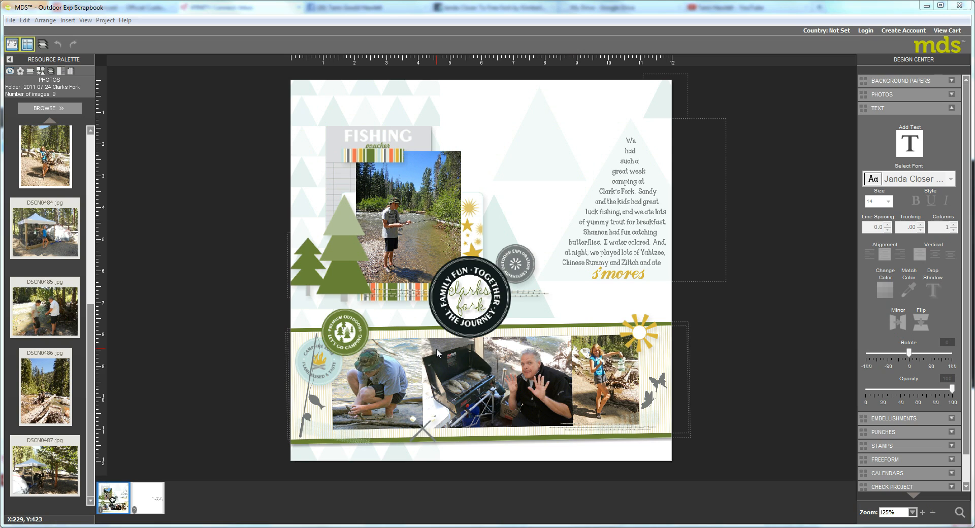
Add a photo box on the second page and stretch it into a full-height strip along the page's left edge, about 4.5 inches wide
left_click(146, 492)
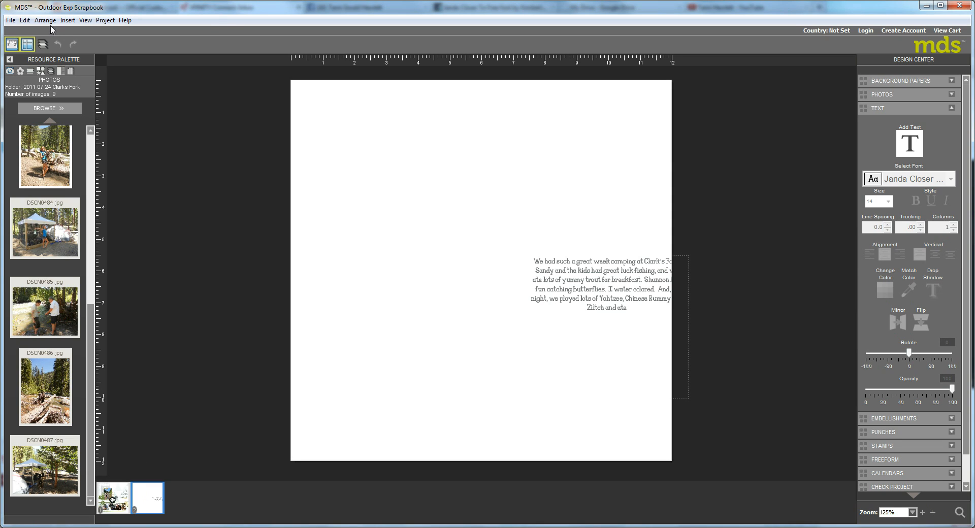
left_click(71, 74)
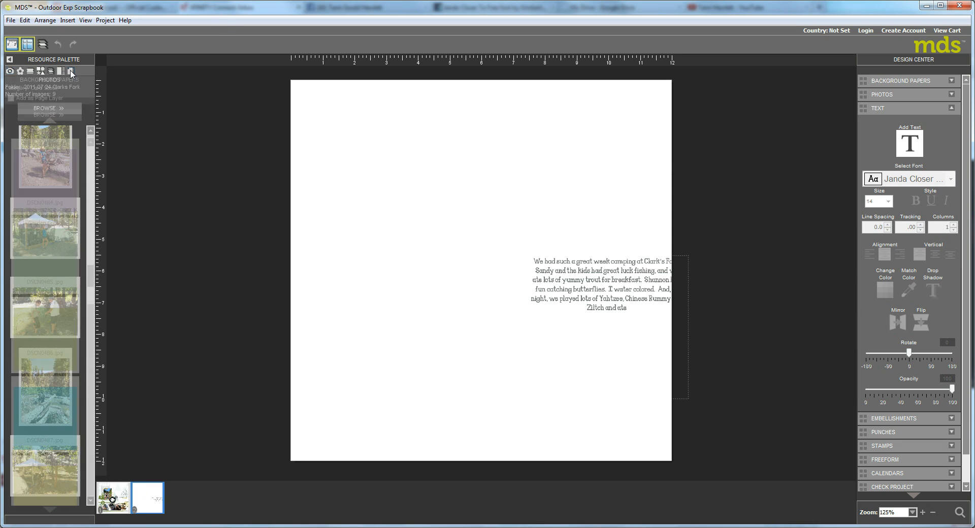
left_click(895, 96)
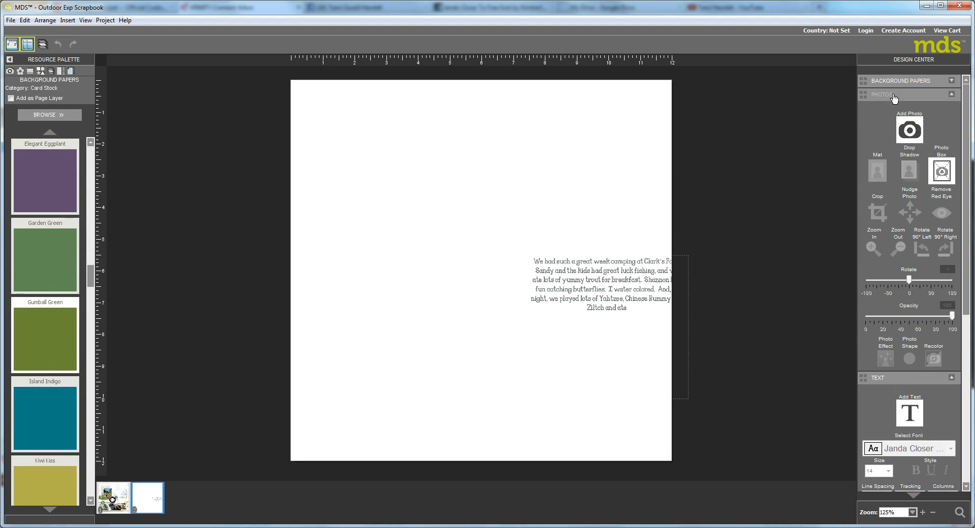
left_click(942, 173)
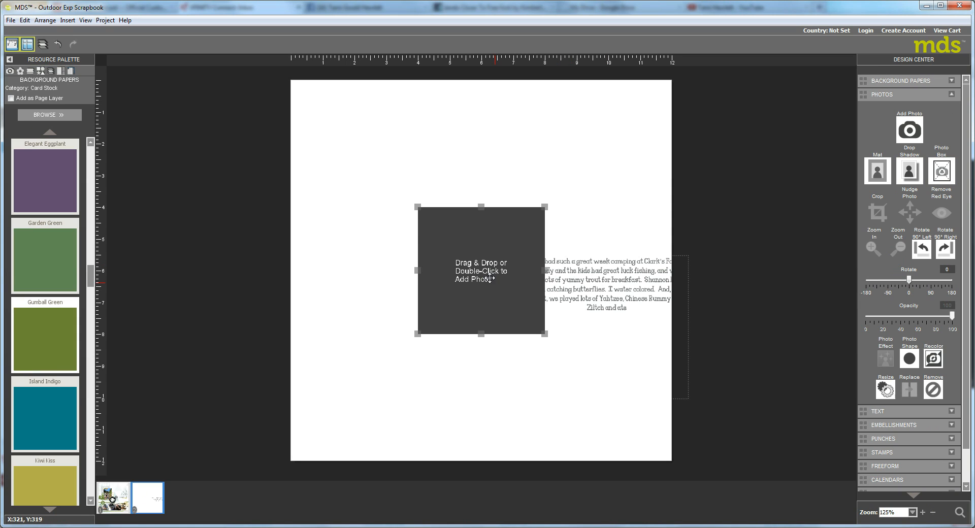
left_click_drag(490, 279, 435, 137)
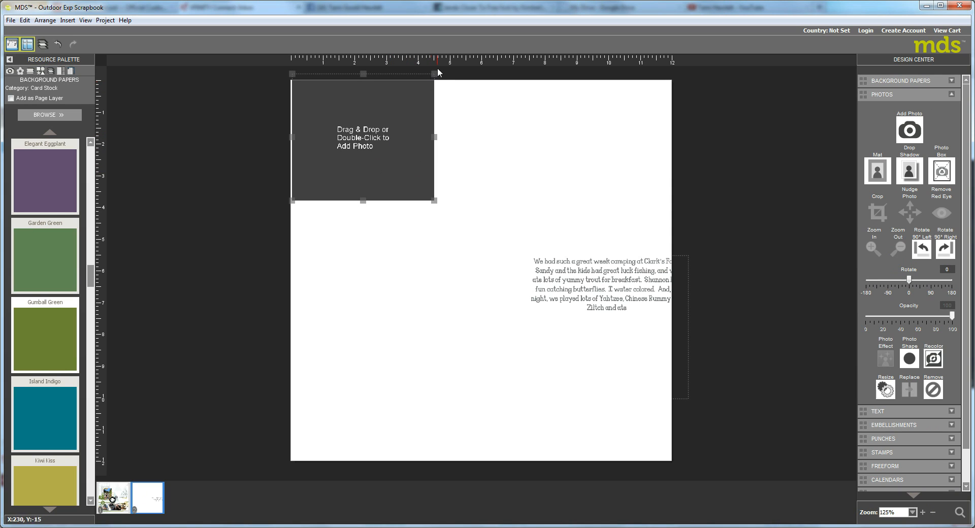
left_click_drag(362, 201, 355, 468)
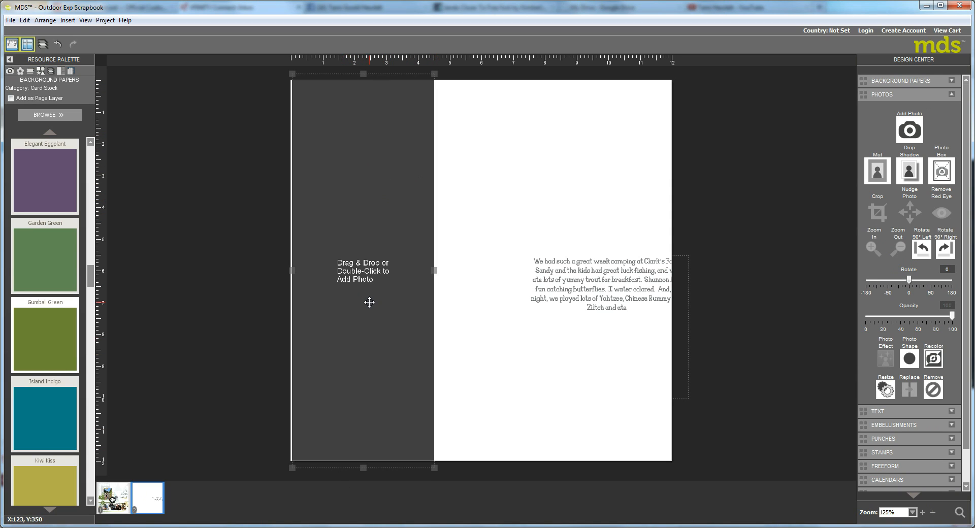
left_click_drag(370, 303, 366, 302)
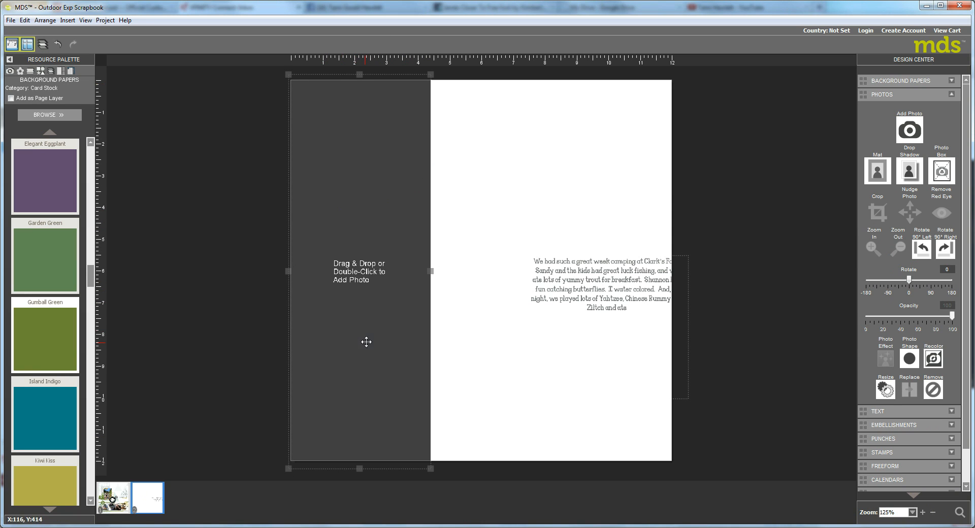
Load the Outdoor Exploration designer series paper category of background papers
left_click(57, 117)
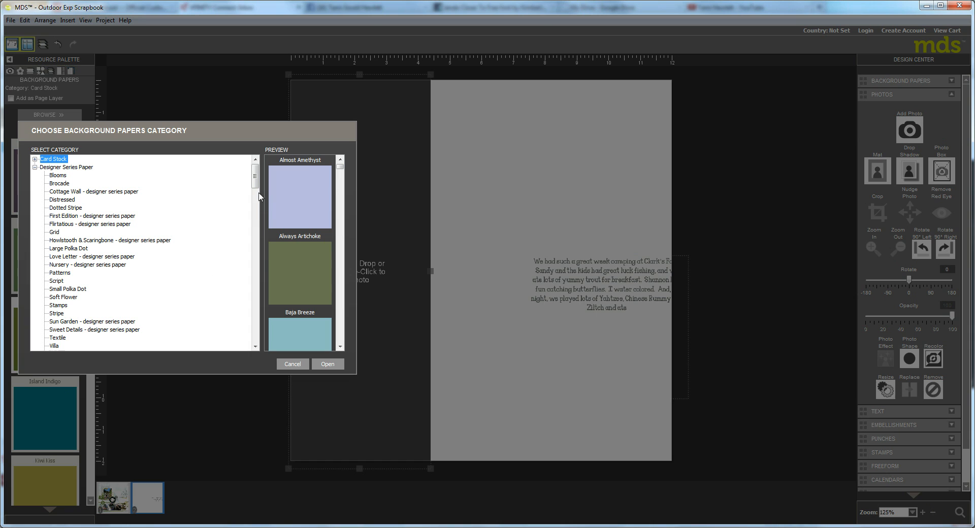
left_click_drag(255, 186, 253, 306)
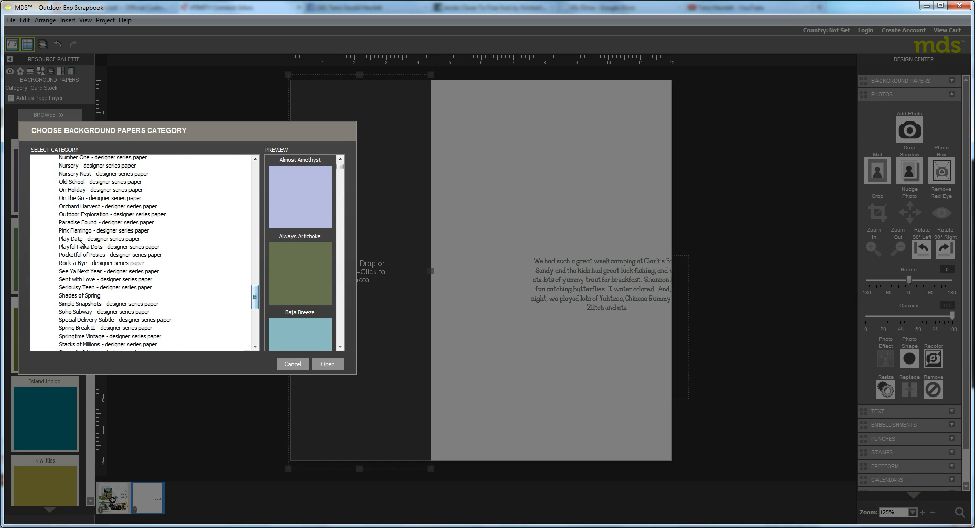
left_click(67, 214)
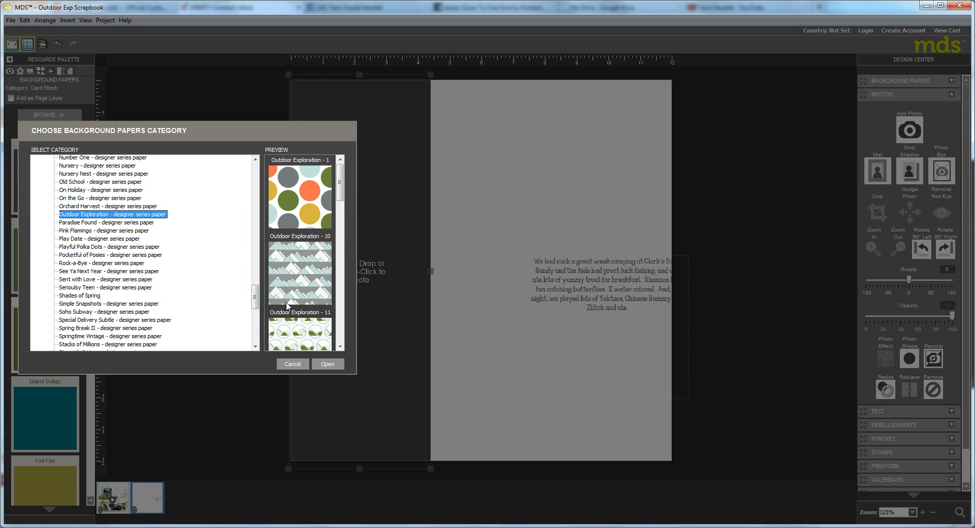
left_click(330, 365)
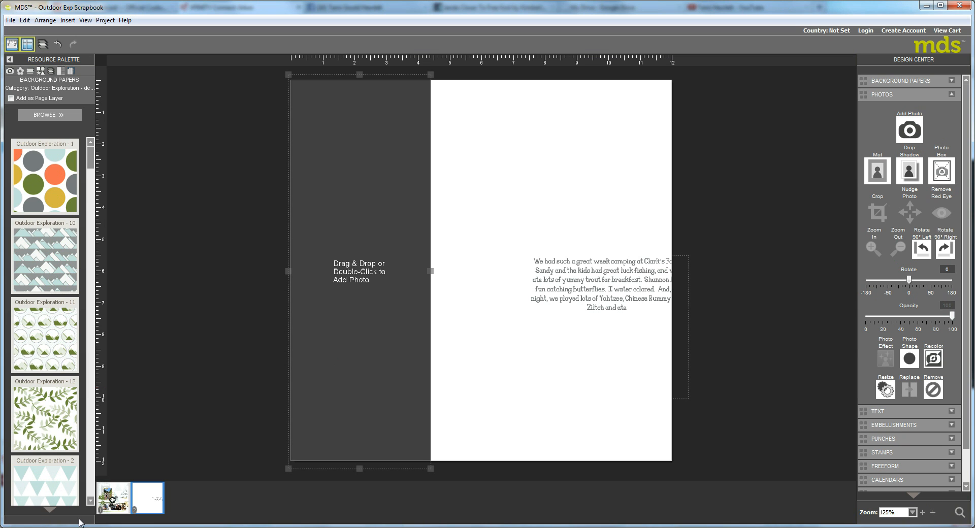
Fill the photo box with the Outdoor Exploration - 2 paper rotated 180 degrees, and lower its opacity to 22
left_click_drag(36, 493, 402, 345)
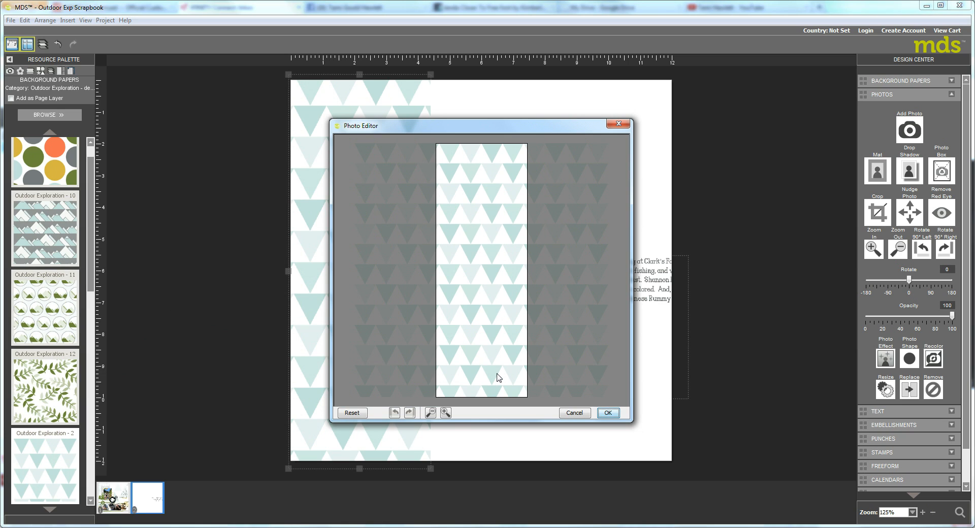
left_click(395, 413)
left_click(395, 413)
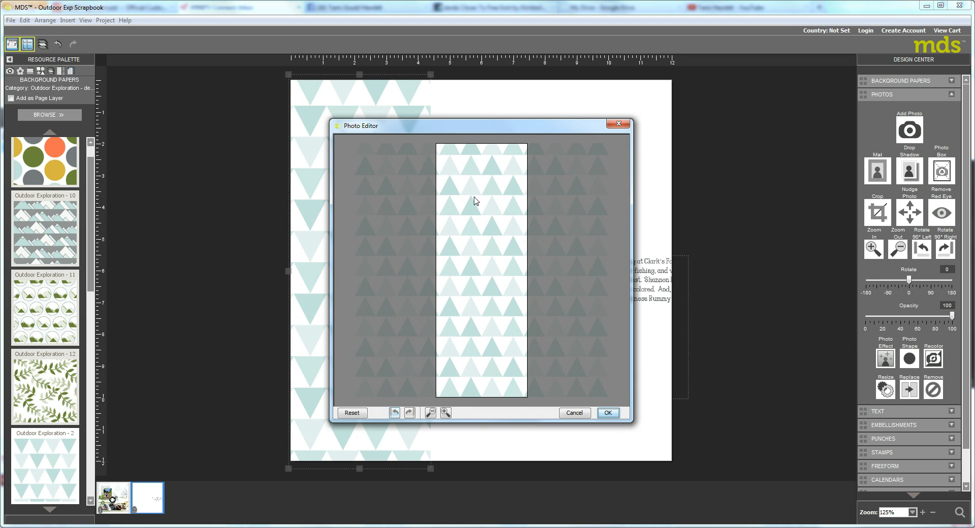
left_click(614, 415)
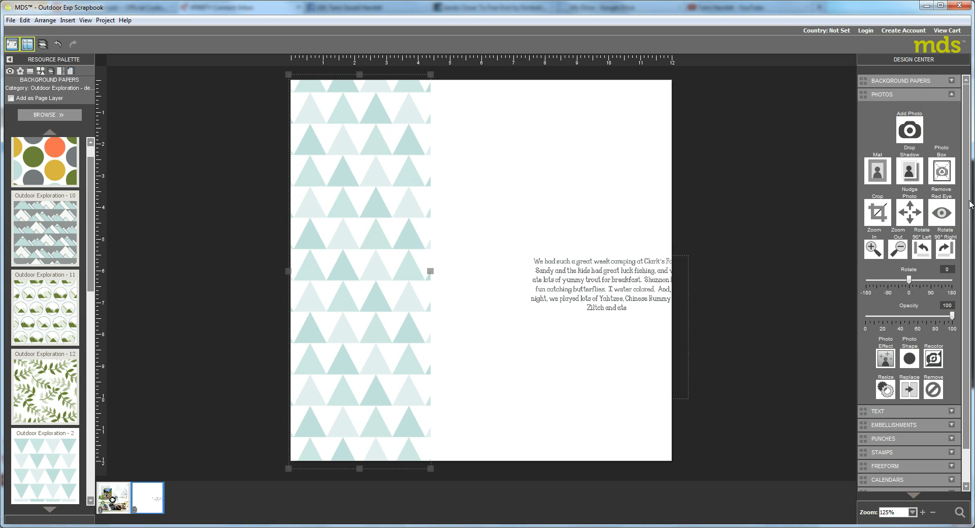
left_click_drag(953, 319, 885, 323)
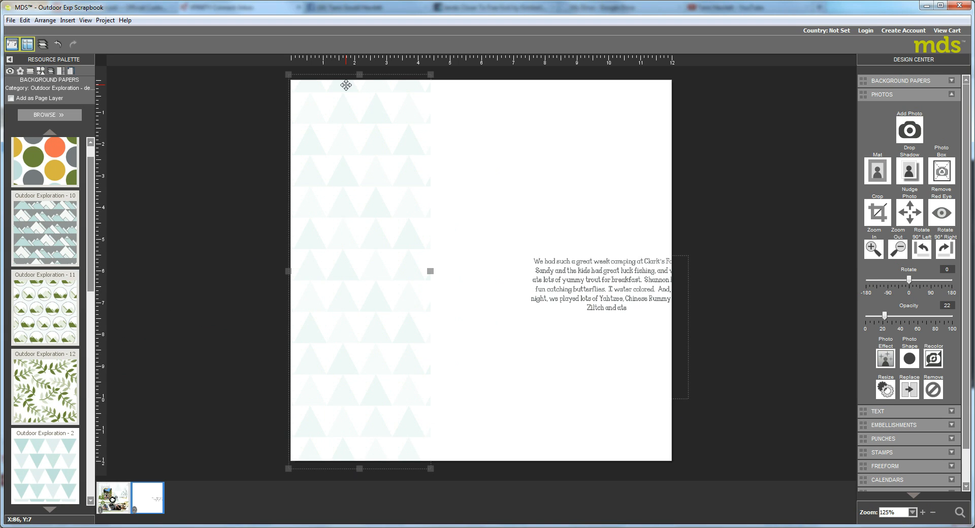
Load the Extras category of punches
left_click(40, 72)
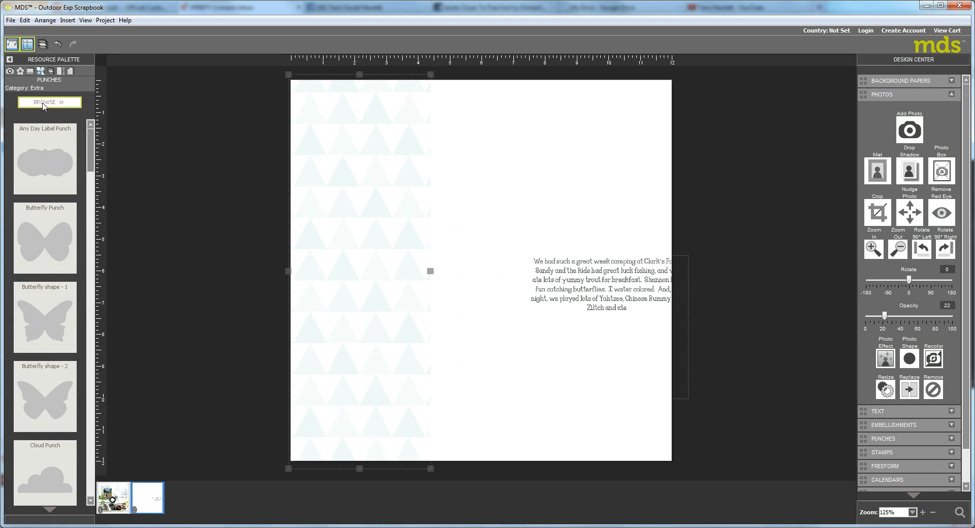
left_click(44, 103)
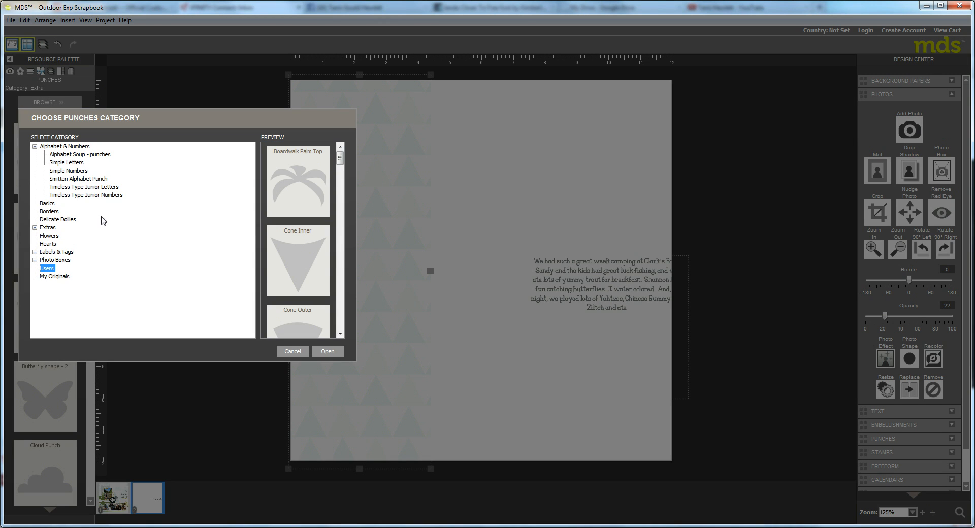
left_click(49, 204)
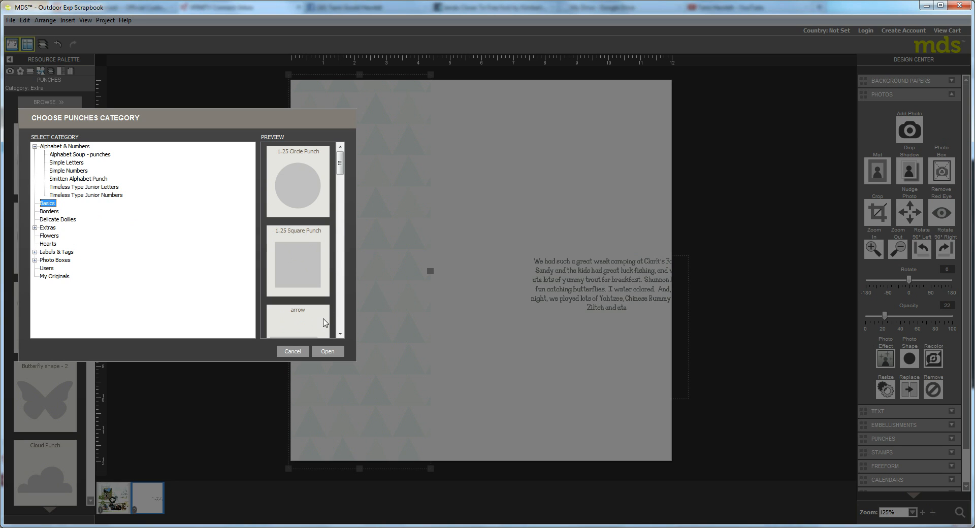
left_click(48, 228)
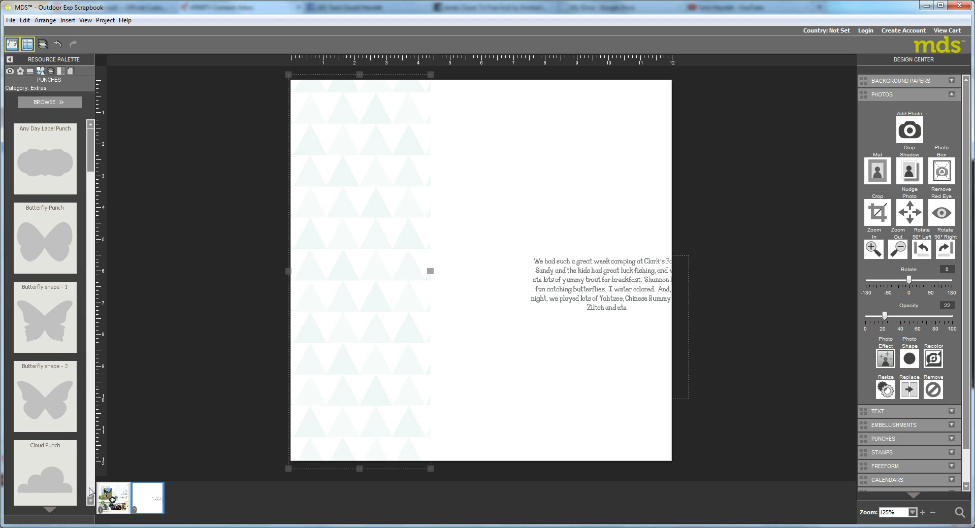
Add the Petite Pennant Punch to the page and place it in the blank area beside the patterned strip
scroll(90, 490, "down", 5)
scroll(90, 491, "down", 3)
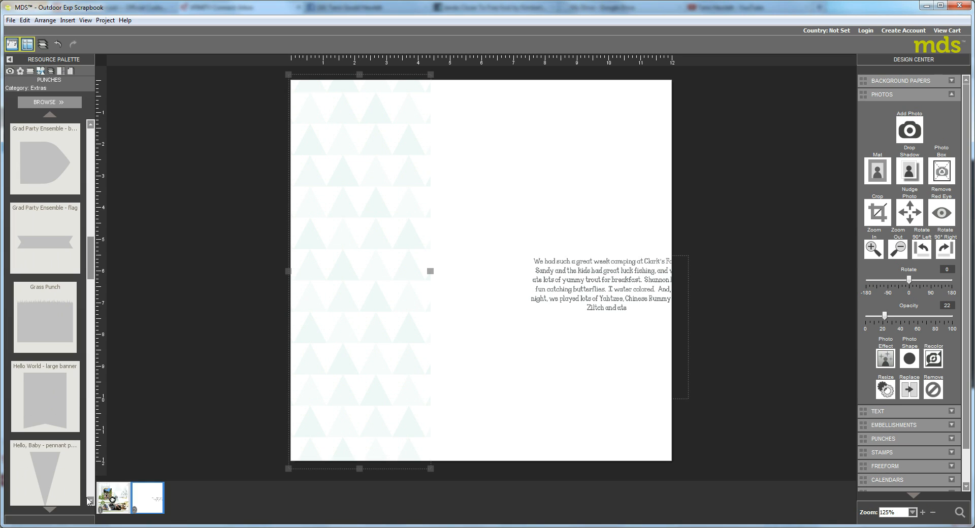
scroll(89, 491, "down", 4)
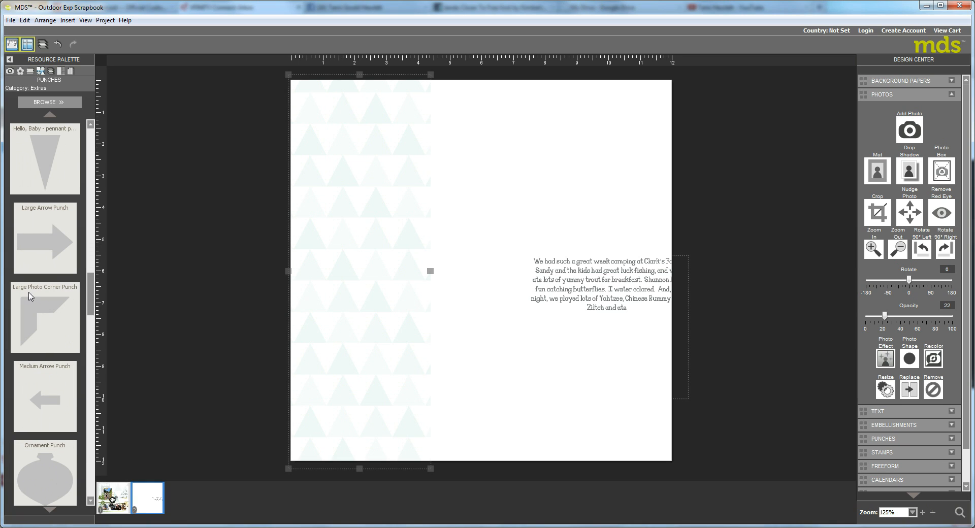
scroll(90, 492, "down", 4)
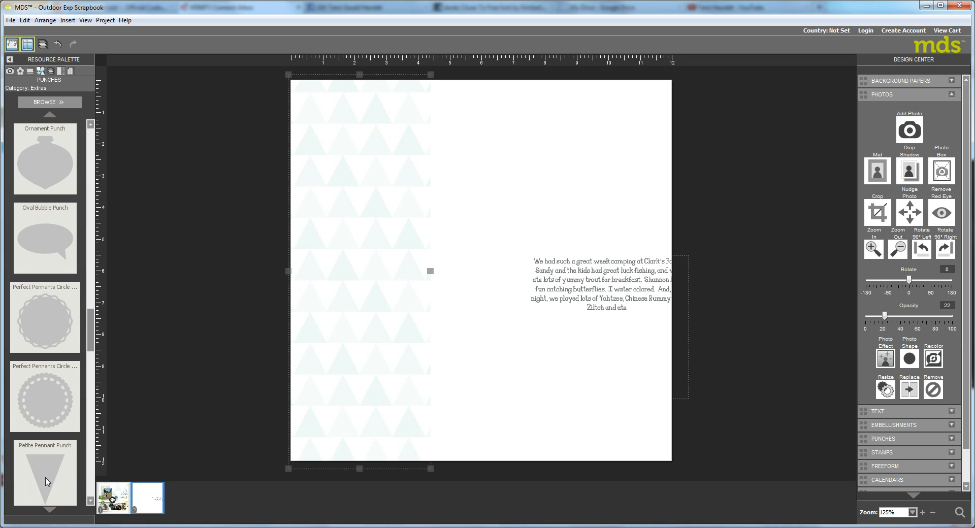
left_click_drag(45, 481, 417, 266)
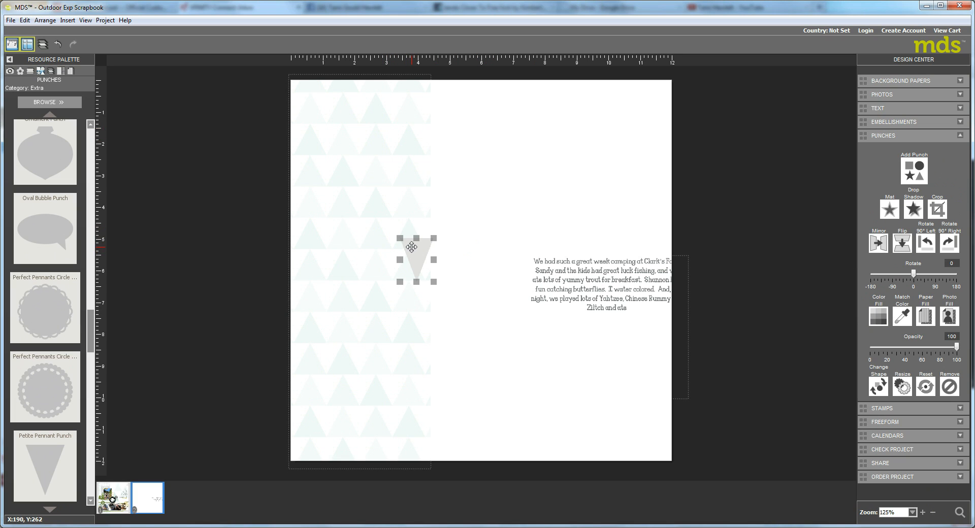
left_click(430, 230)
left_click_drag(411, 254, 467, 189)
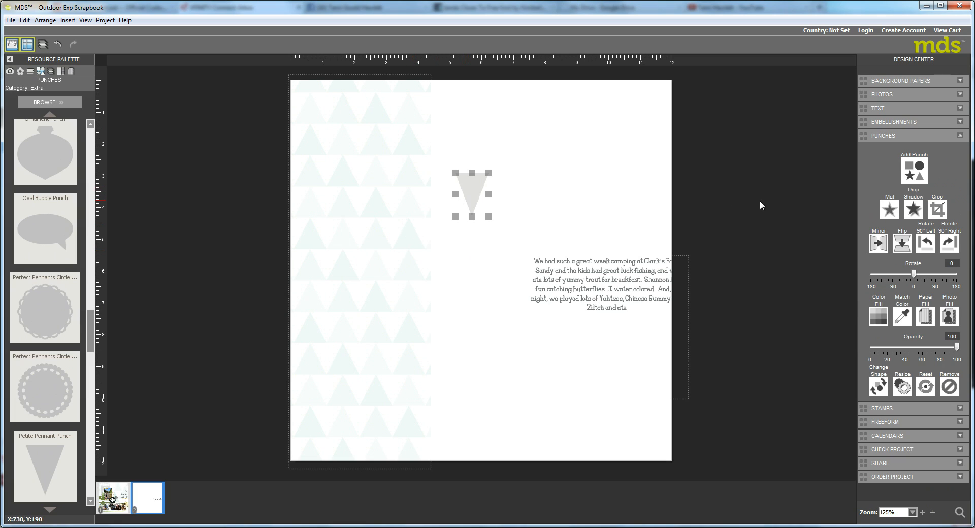
Flip the pennant upright, match its proportions to a background triangle, and enlarge it to about 3.3 inches wide above the journaling text
left_click(903, 242)
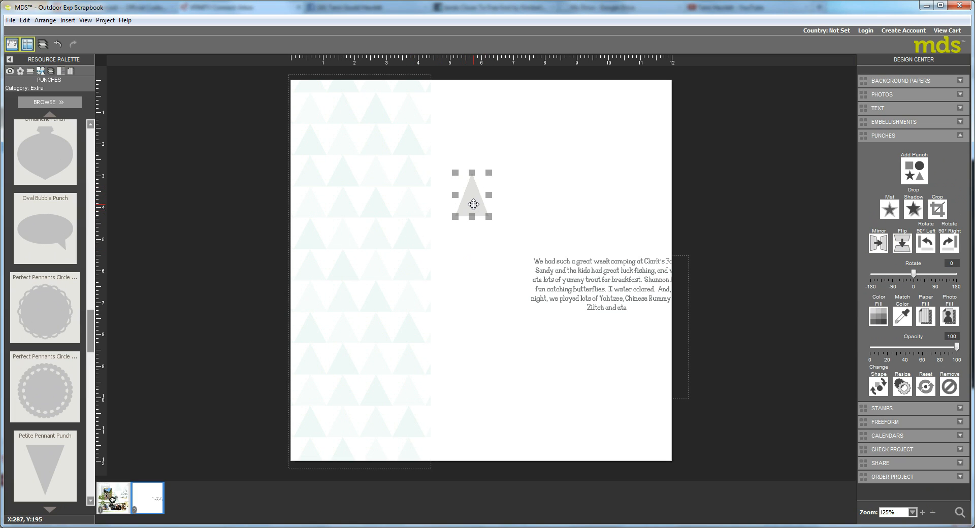
left_click_drag(473, 204, 377, 186)
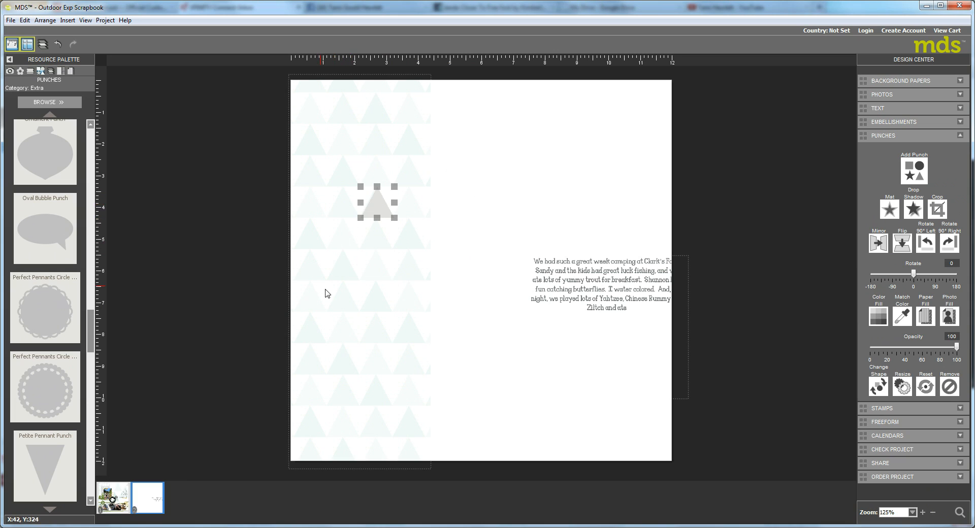
left_click_drag(373, 210, 508, 252)
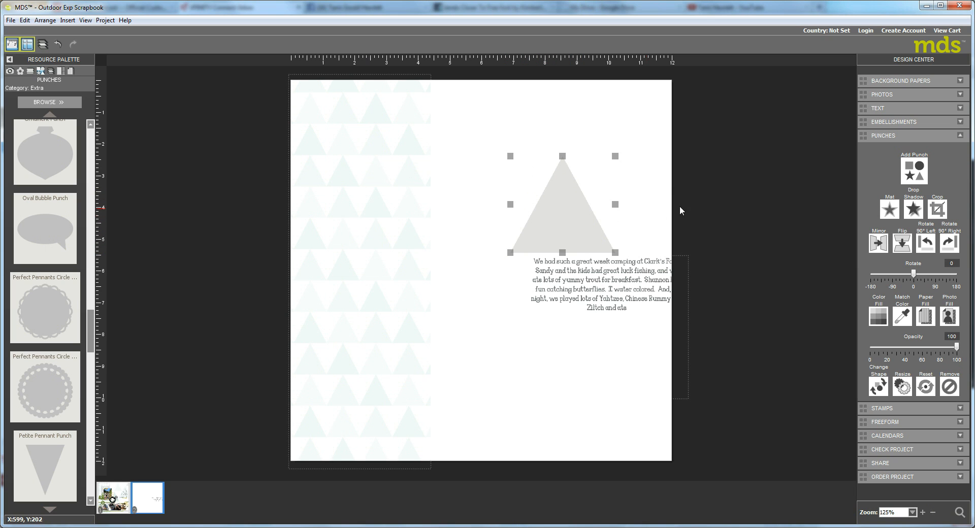
Fill the large triangle with the pale blue-green Stampin' Up! color
left_click(879, 315)
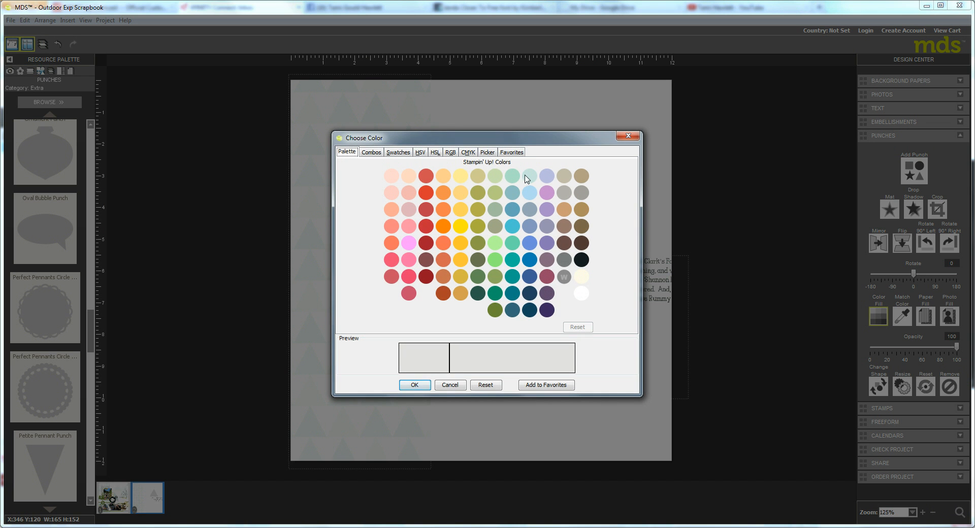
left_click(528, 176)
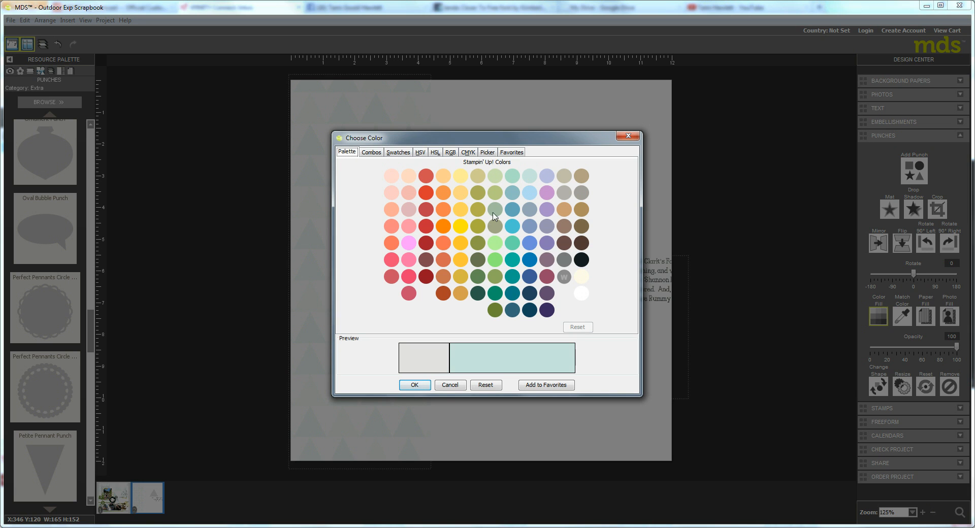
left_click(415, 385)
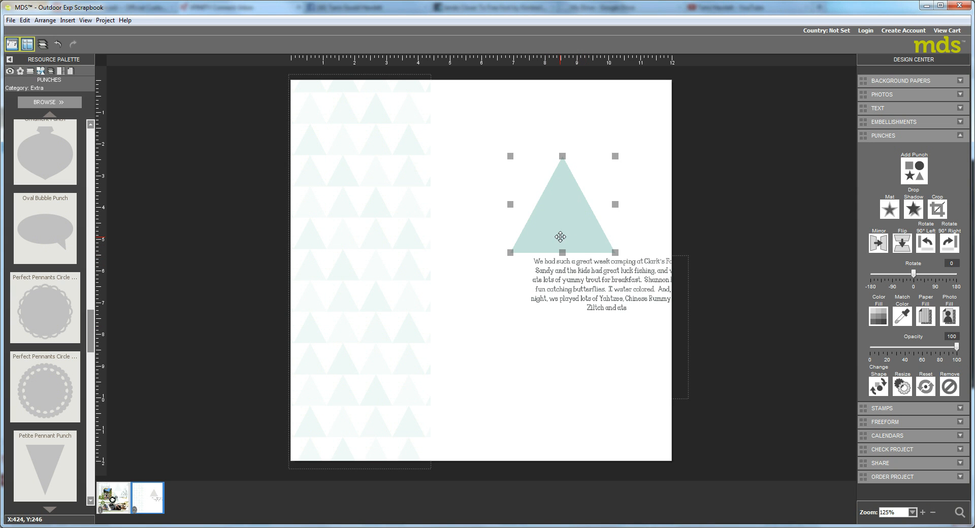
Enlarge the triangle to about 4.9 inches wide near the page's upper right corner and lower its opacity to 41
left_click_drag(561, 235, 609, 183)
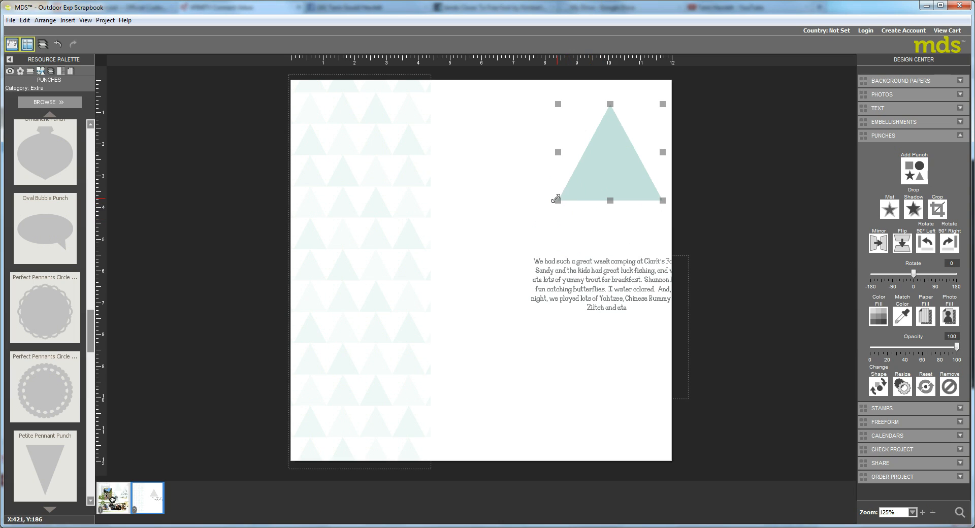
left_click_drag(558, 200, 496, 247)
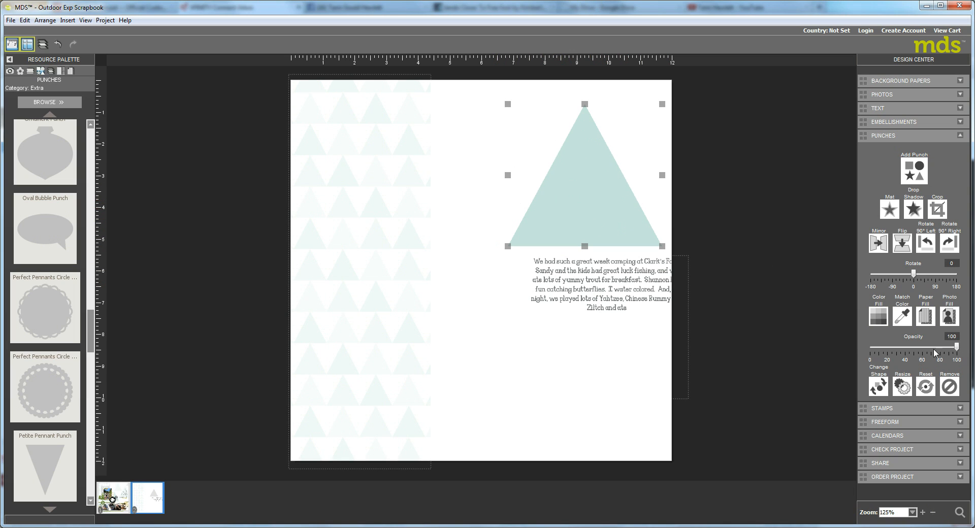
left_click_drag(953, 348, 907, 355)
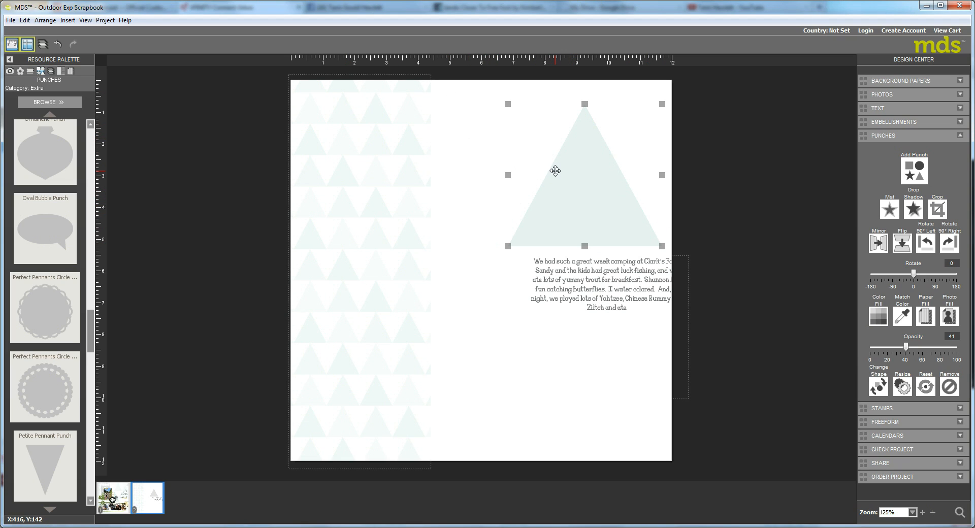
Enlarge the triangle to about 6.3 inches wide and position it behind the journaling text, extending past the page's right edge
left_click_drag(575, 206, 610, 228)
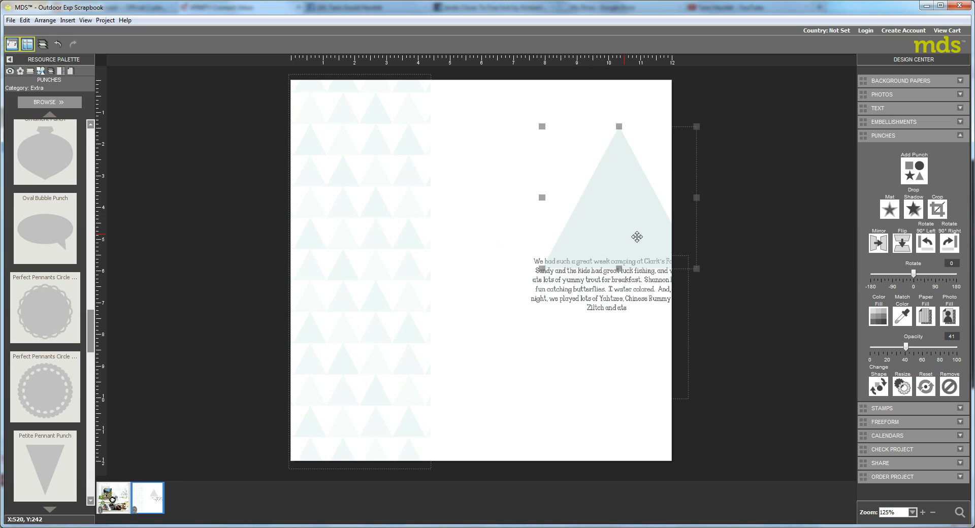
left_click_drag(542, 268, 497, 310)
left_click_drag(588, 217, 629, 207)
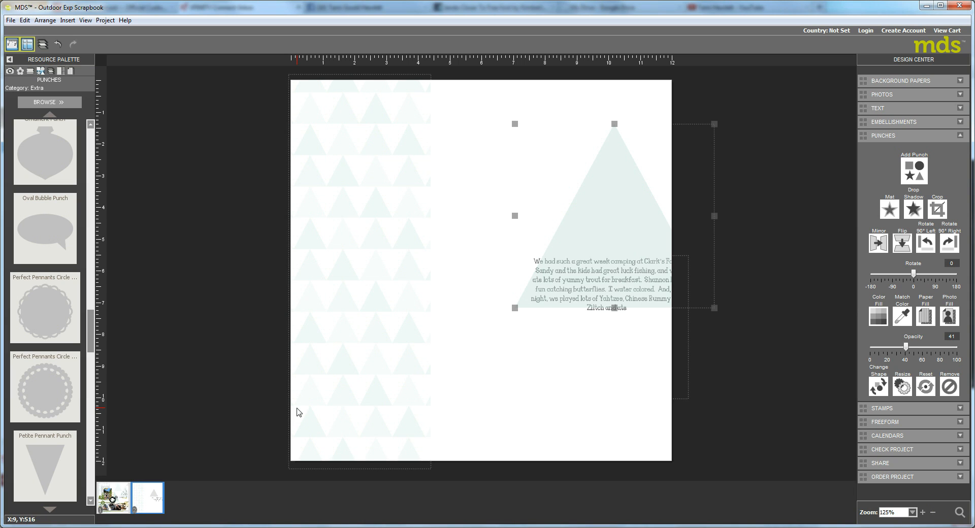
Add the Outdoor Exploration embellishment of three green trees to the page, overlapping the right edge of the triangle paper strip
left_click(21, 71)
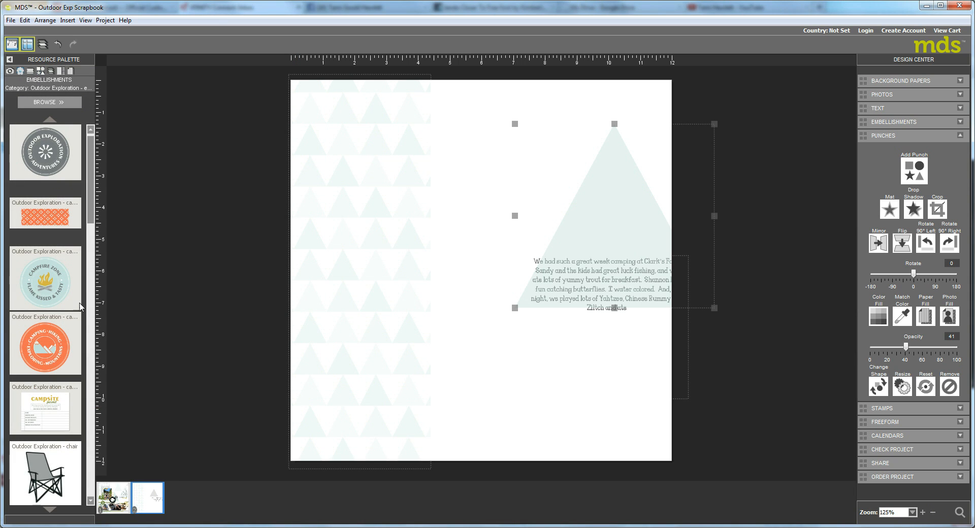
mouse_move(93, 193)
left_mouse_down()
mouse_move(99, 454)
mouse_move(95, 185)
left_mouse_up()
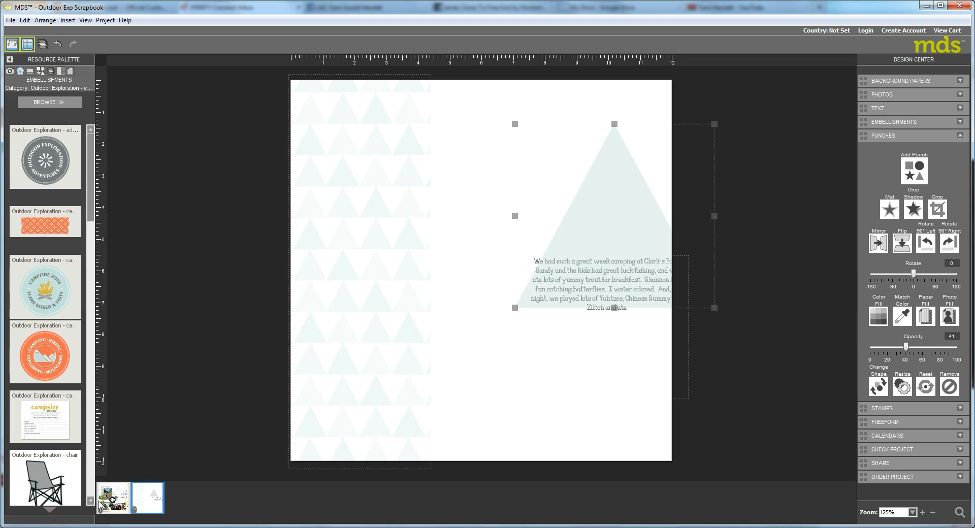
left_click(92, 493)
left_click(91, 495)
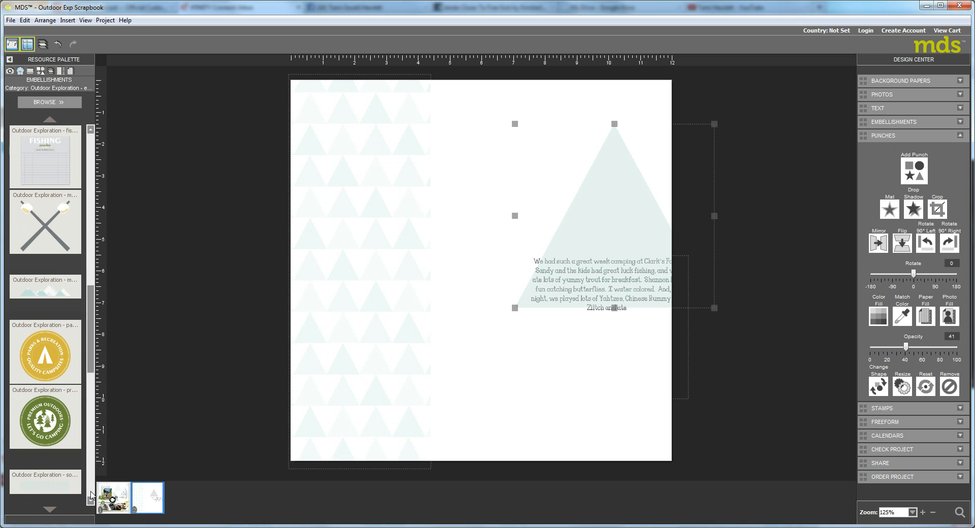
left_click(91, 495)
left_click(91, 495)
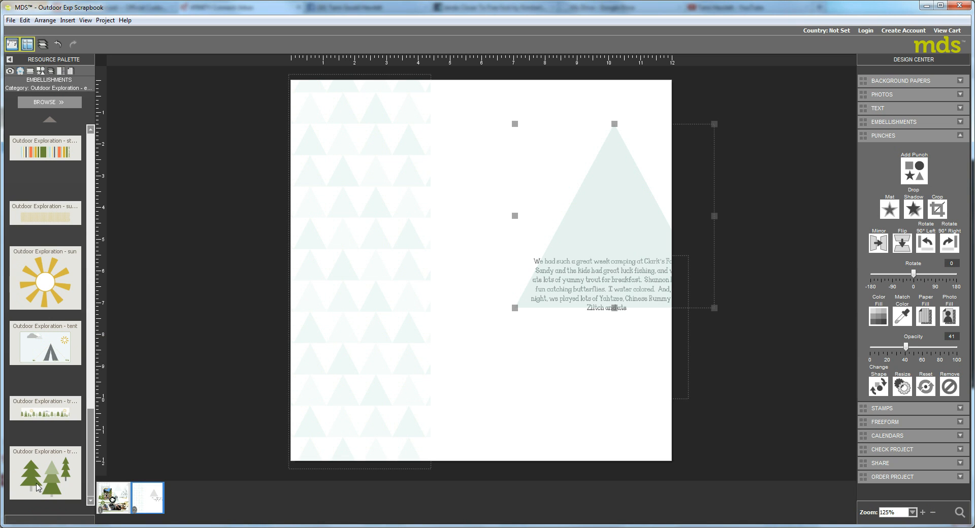
left_click_drag(57, 494, 481, 200)
left_click(575, 285)
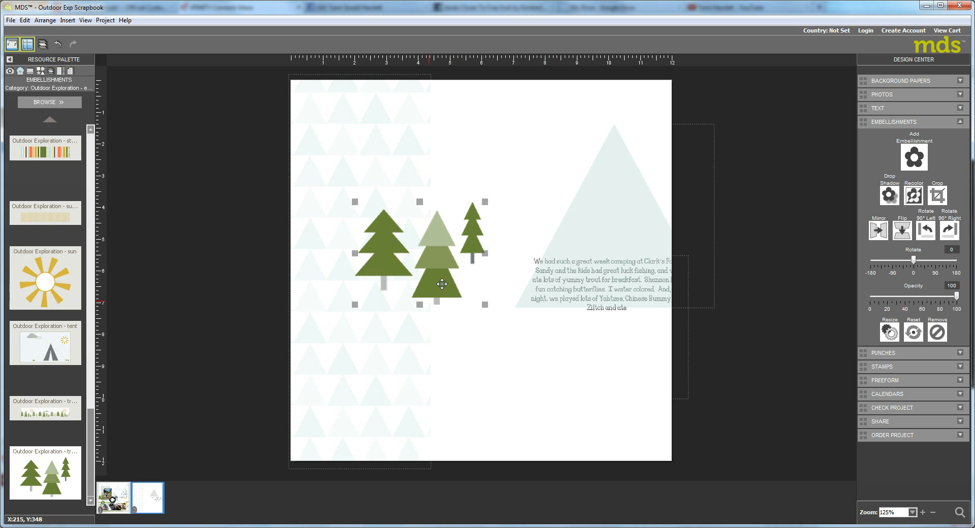
left_click_drag(420, 258, 421, 259)
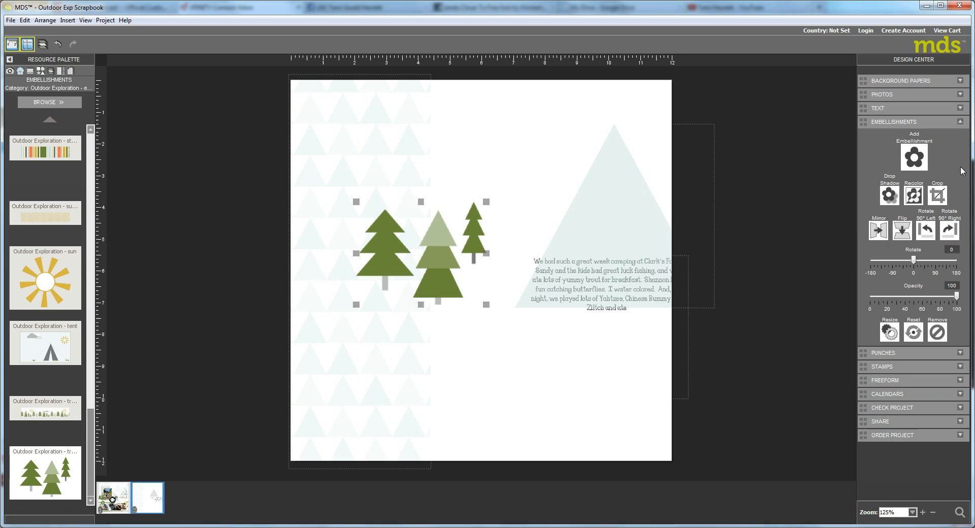
Crop the trees embellishment to the large dark green tree on its left, including its whole trunk
left_click(938, 195)
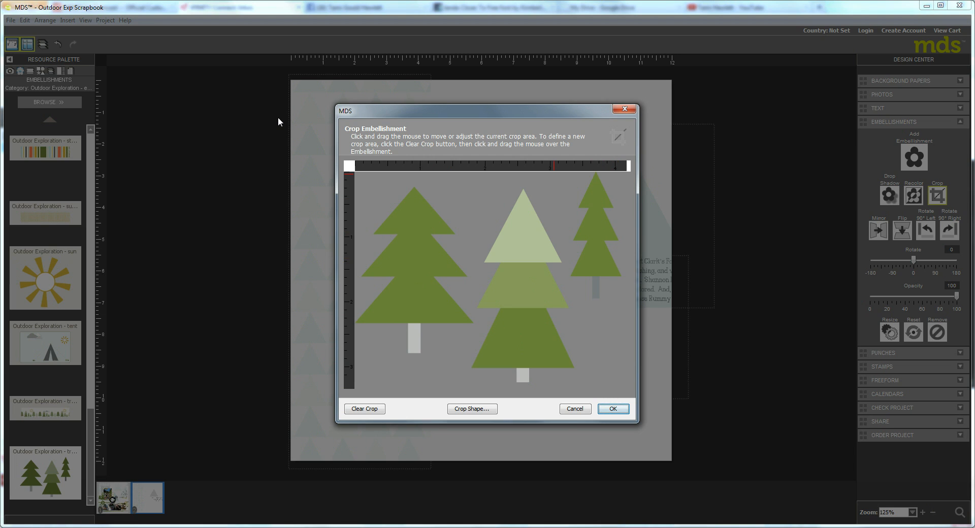
left_click_drag(365, 178, 406, 350)
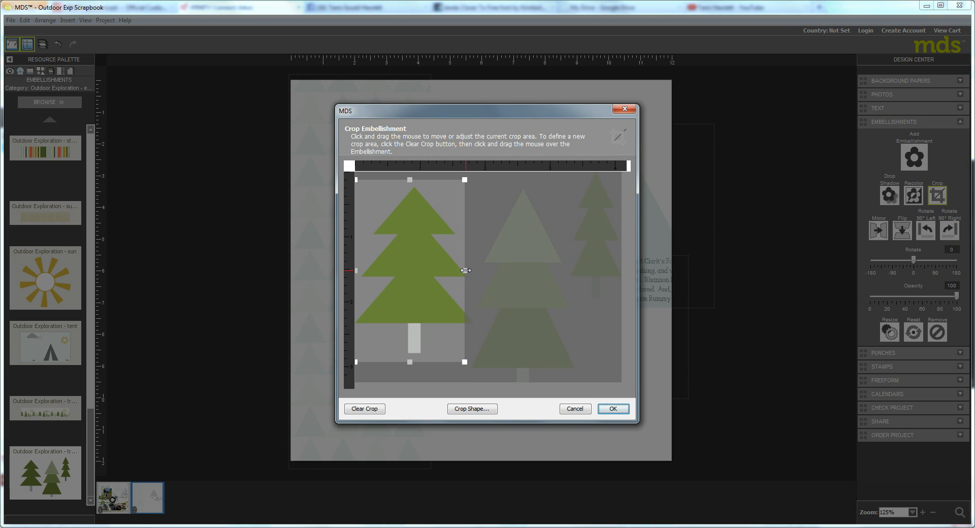
left_click_drag(465, 271, 473, 271)
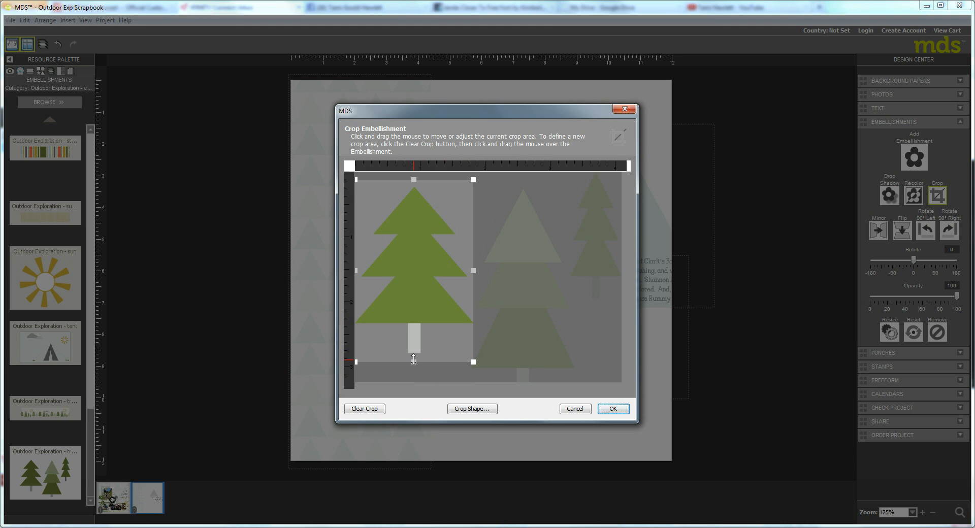
left_click_drag(414, 360, 412, 355)
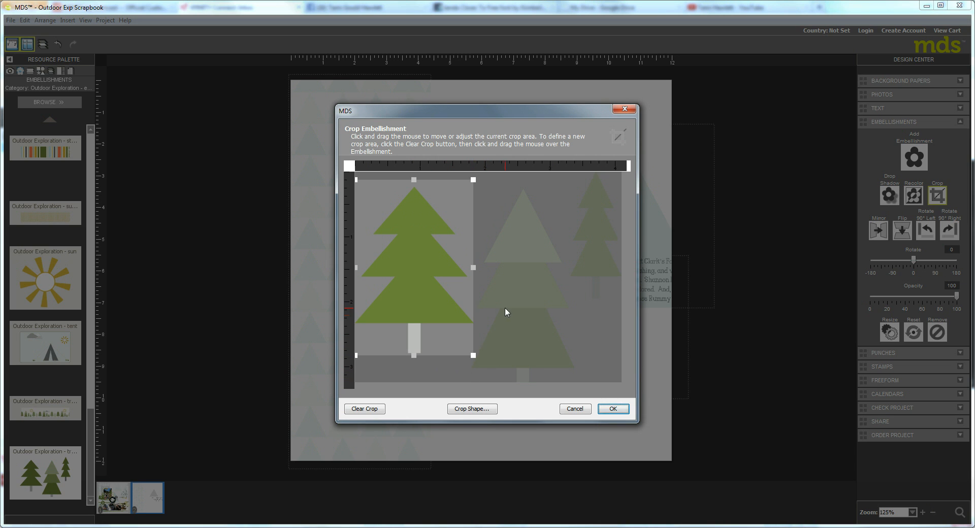
left_click(613, 410)
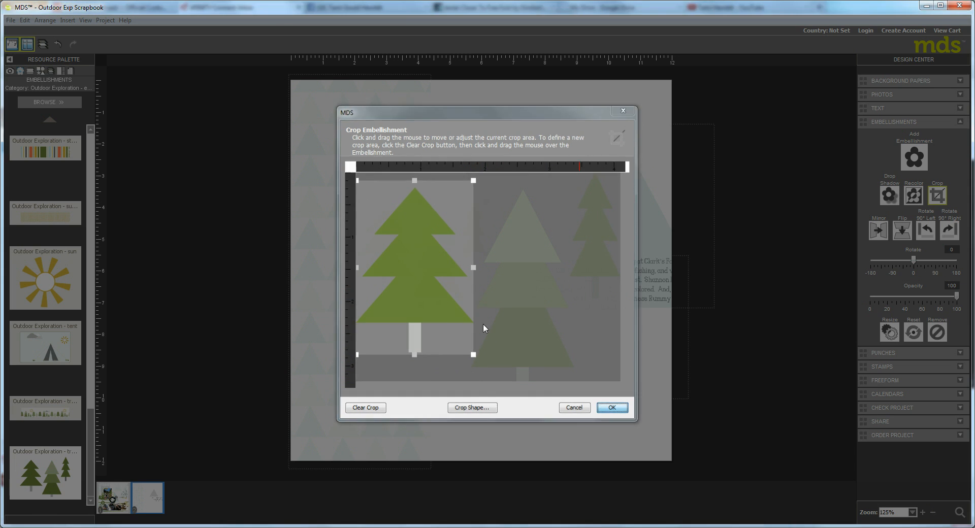
Place the cropped tree at the page's left edge with a drop shadow, and set a copy beside it on the right, slightly higher
left_click_drag(387, 276, 320, 311)
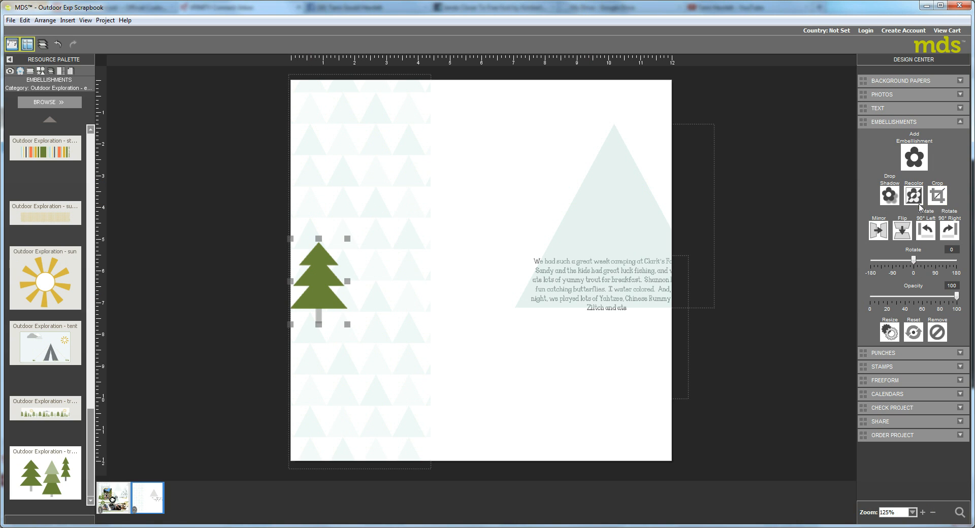
left_click(889, 194)
left_click(575, 374)
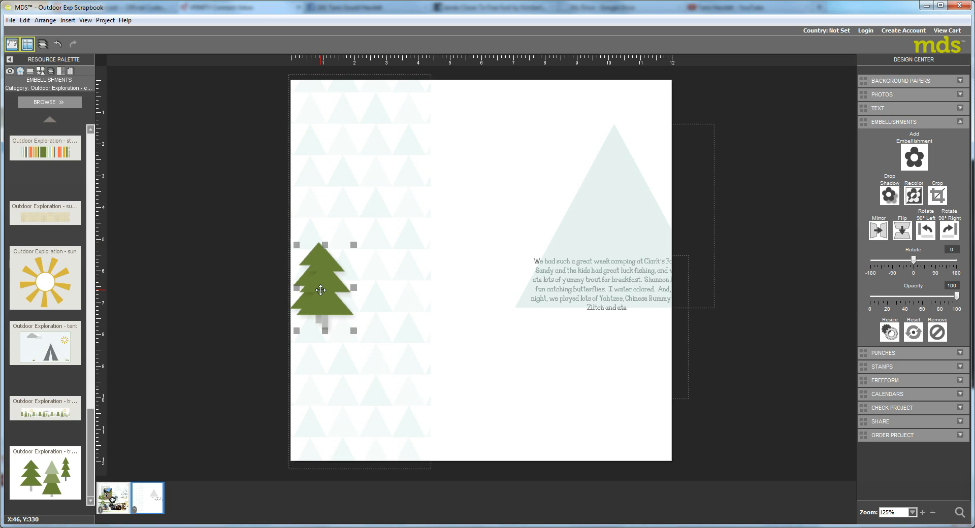
left_click_drag(318, 283, 372, 272)
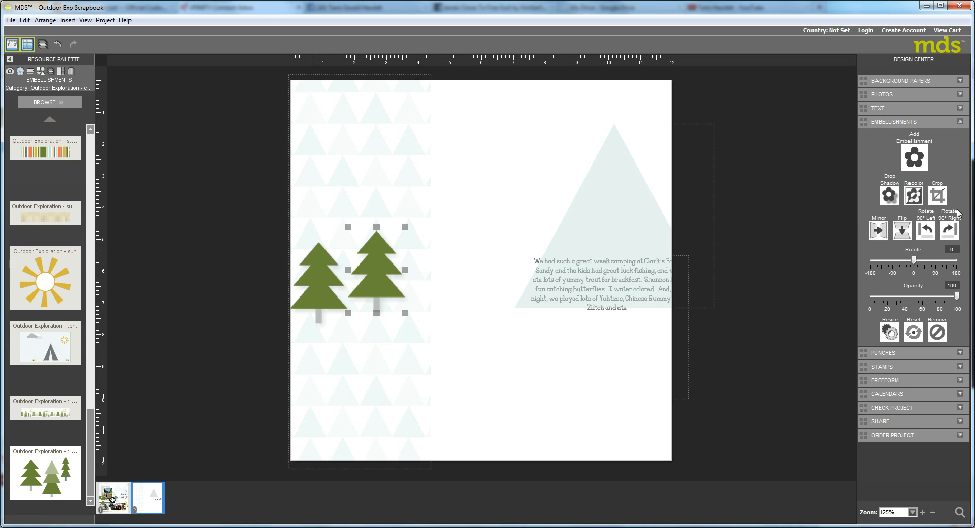
left_click(937, 196)
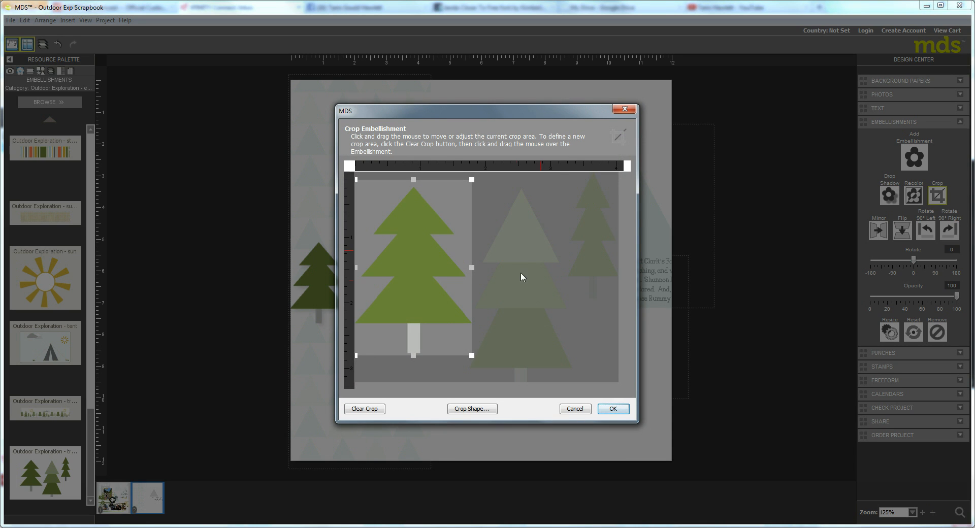
left_click_drag(438, 311, 542, 313)
left_click_drag(516, 356, 519, 383)
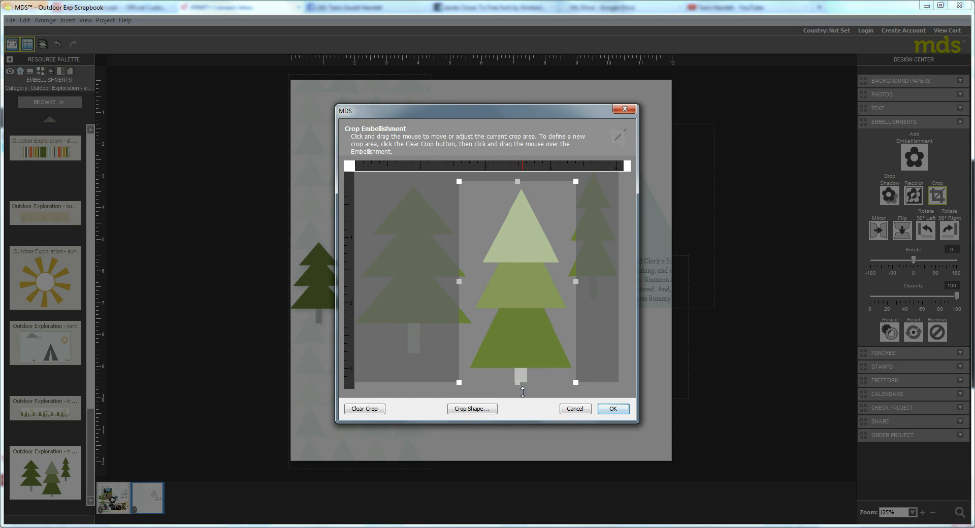
mouse_move(460, 281)
left_mouse_down()
mouse_move(469, 281)
mouse_move(448, 281)
mouse_move(484, 281)
mouse_move(474, 281)
left_mouse_up()
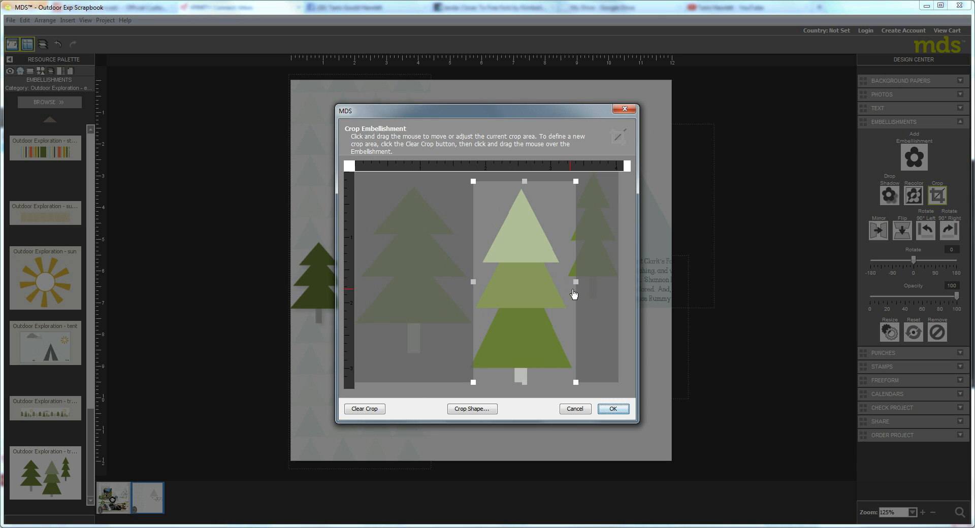
left_click_drag(575, 282, 567, 281)
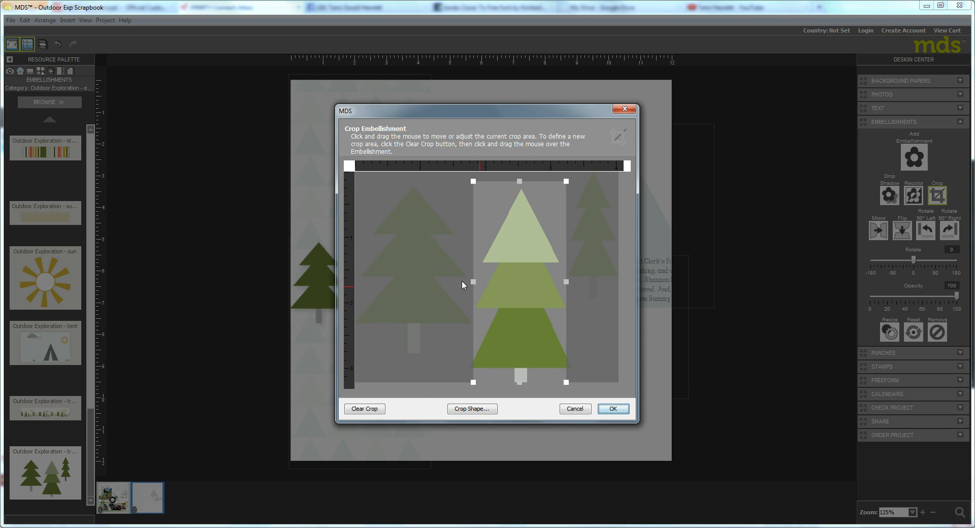
left_click_drag(474, 282, 467, 282)
left_click_drag(568, 279, 575, 281)
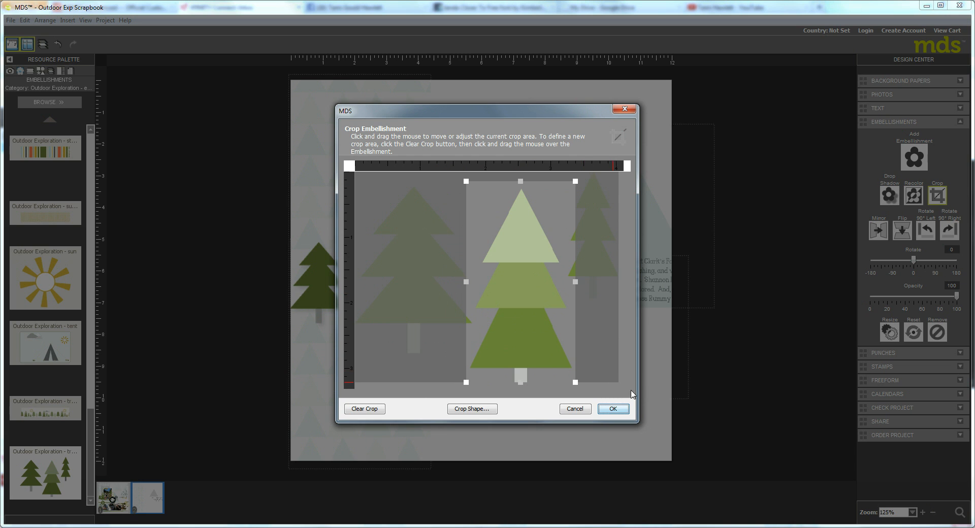
left_click(575, 409)
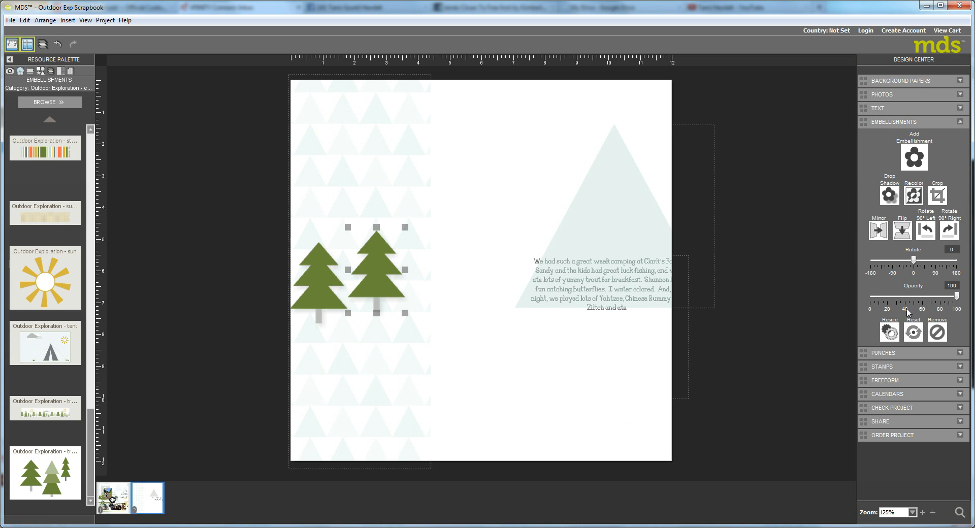
Choose the 1.25 Square Punch from the Basics punches and open it for shape editing
left_click(876, 354)
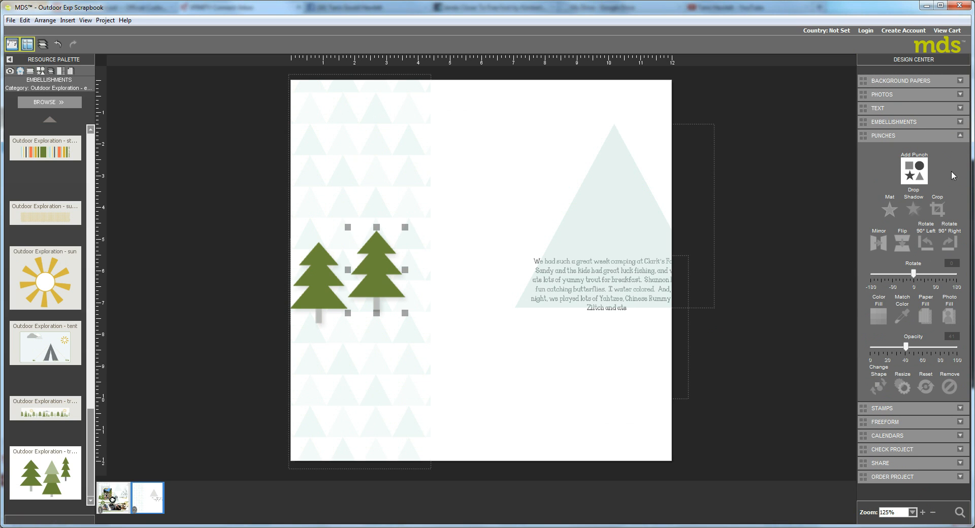
left_click(917, 173)
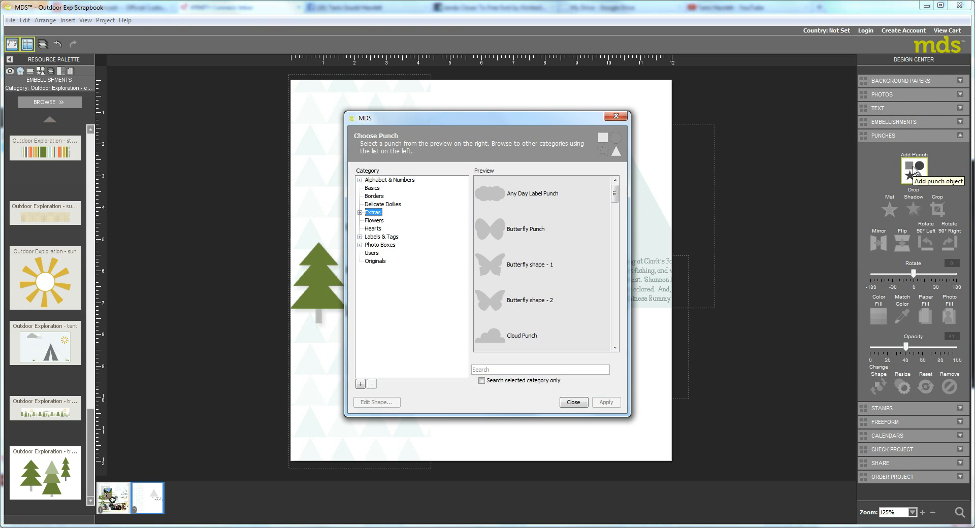
left_click(375, 189)
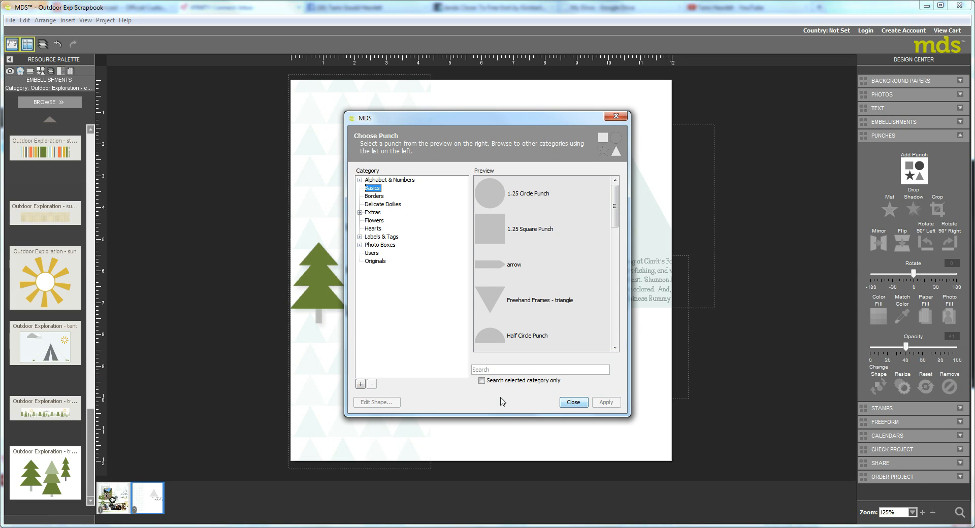
left_click(498, 228)
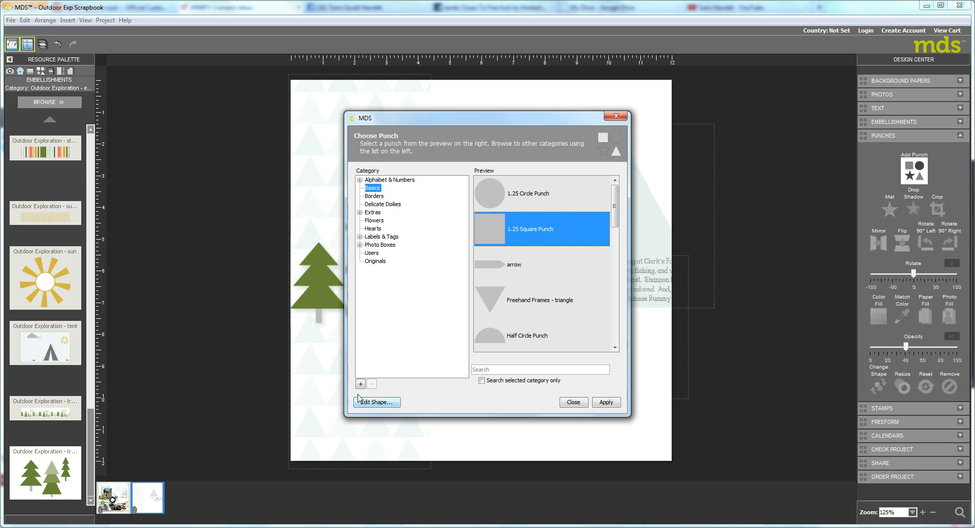
left_click(377, 402)
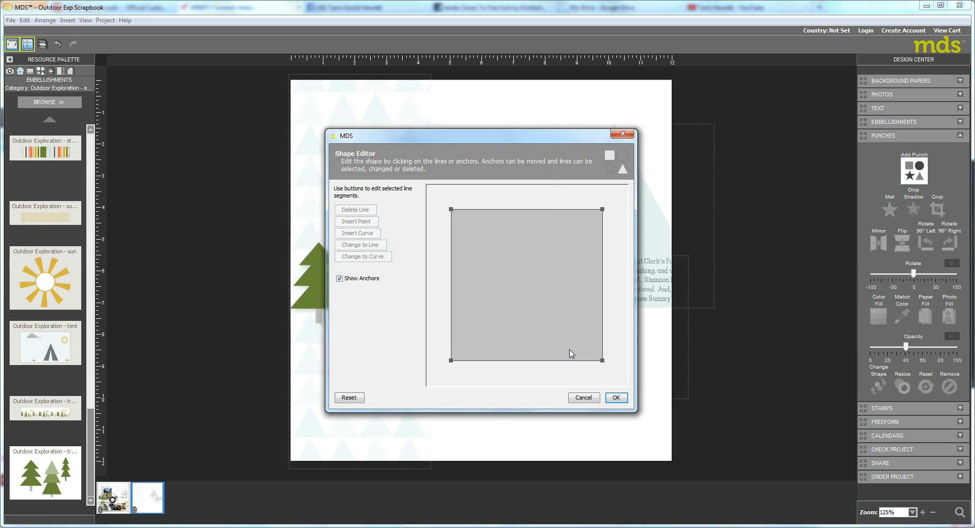
Insert a curve on the square's left side, extend it over the whole side, and bend it slightly inward
left_click(451, 291)
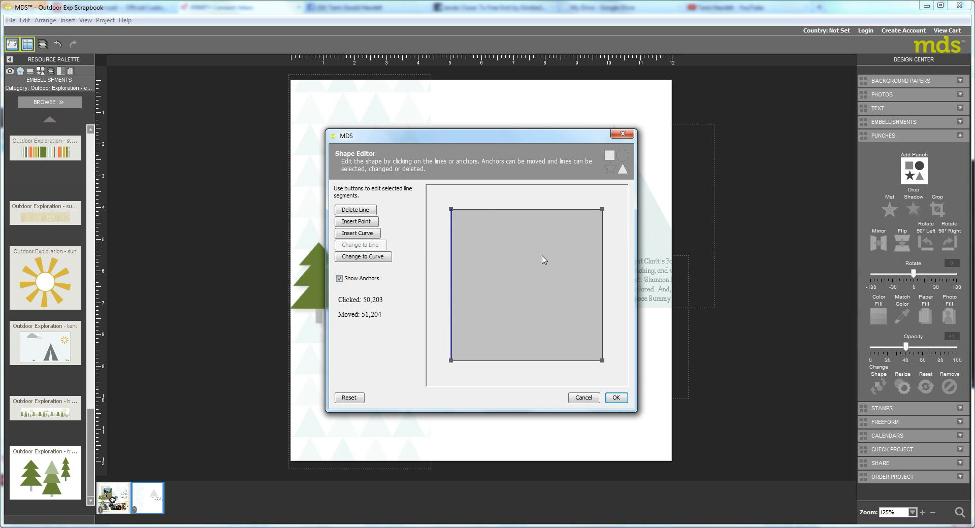
left_click(359, 234)
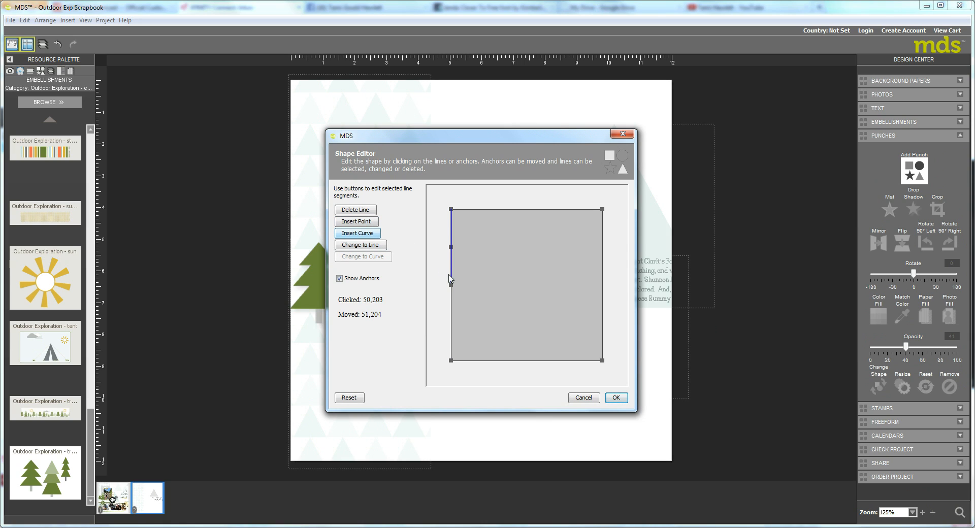
left_click_drag(451, 286, 452, 364)
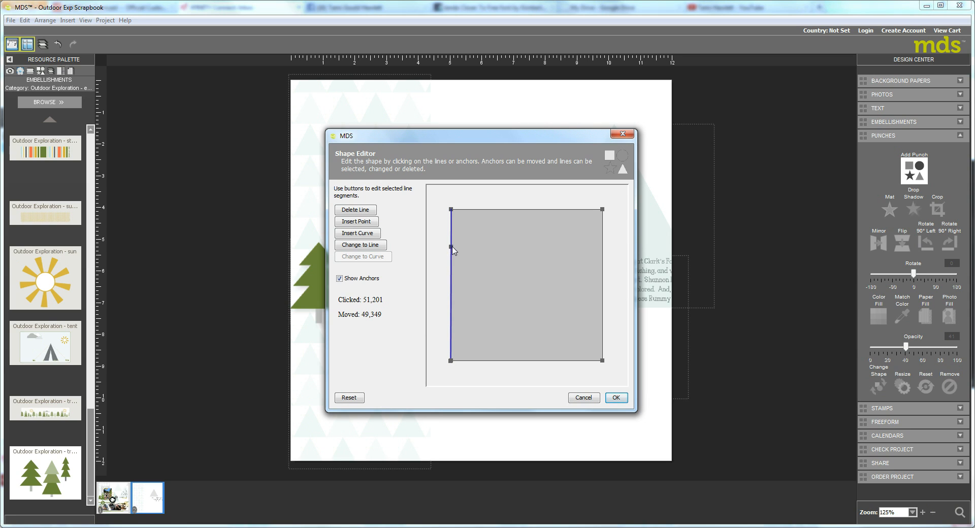
left_click_drag(453, 249, 466, 278)
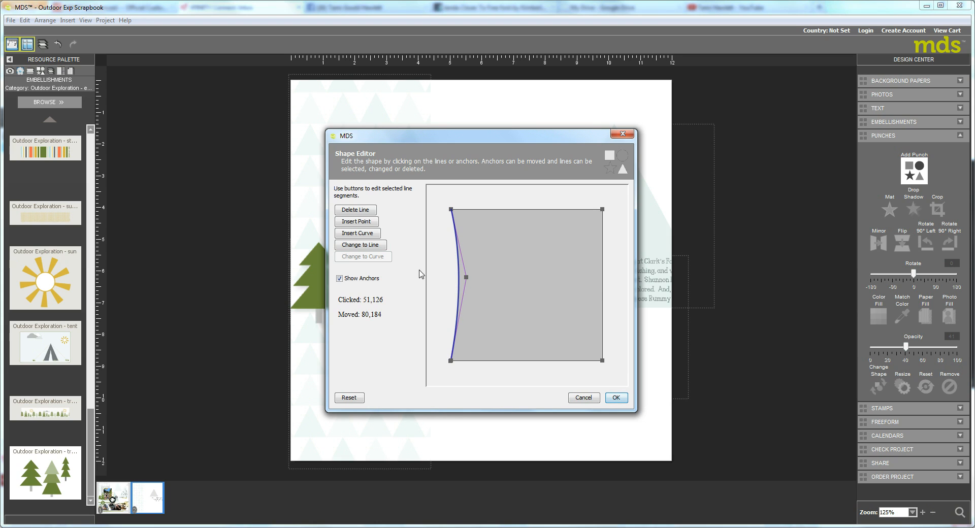
Insert a curve on the square's right side, extend it over the full height, and bend it inward
left_click(603, 287)
left_click(356, 235)
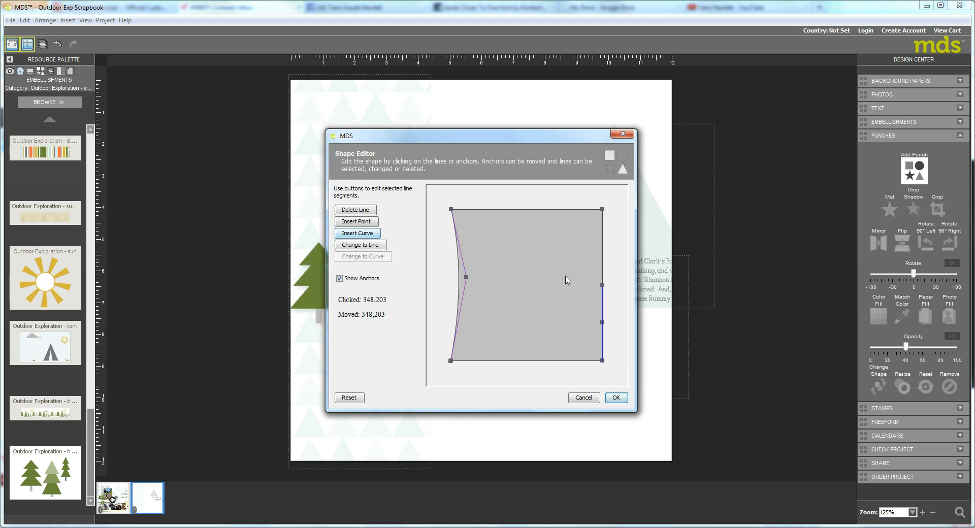
left_click_drag(603, 285, 603, 210)
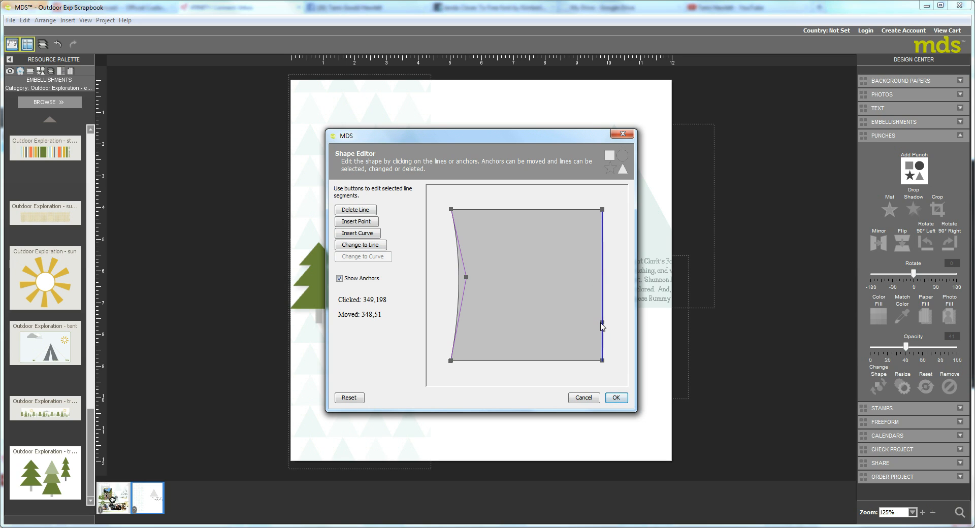
left_click_drag(602, 323, 579, 290)
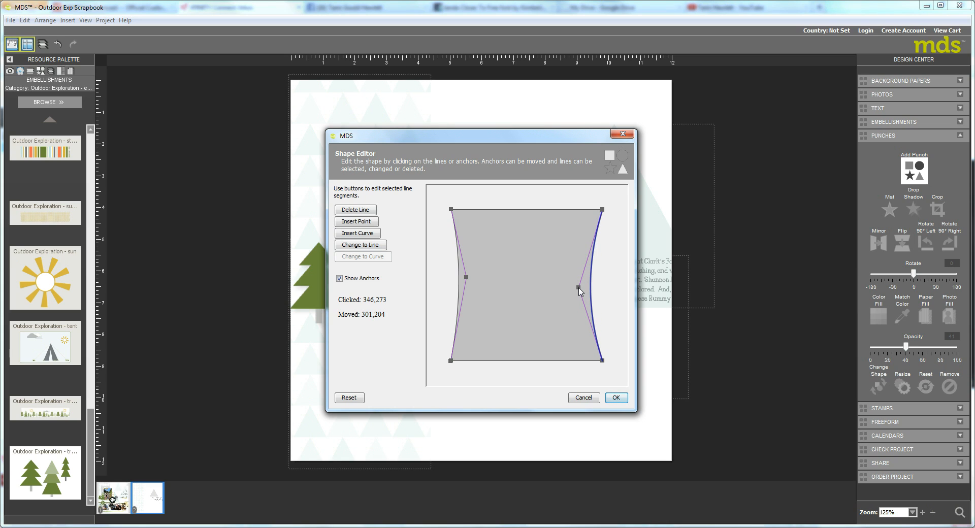
Save the edited punch under the name "Crop shape" and delete the grey punch placed on the page
left_click(617, 399)
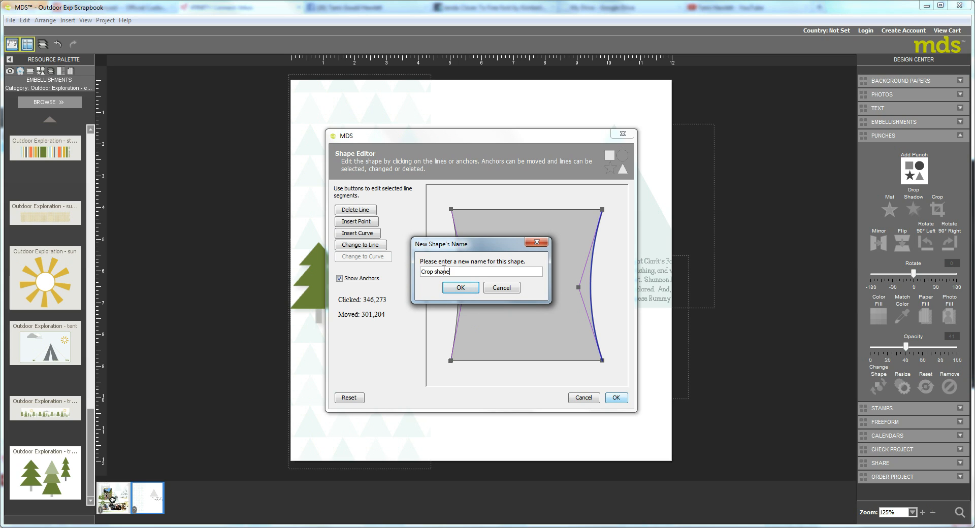
type("Crop shape")
left_click(460, 288)
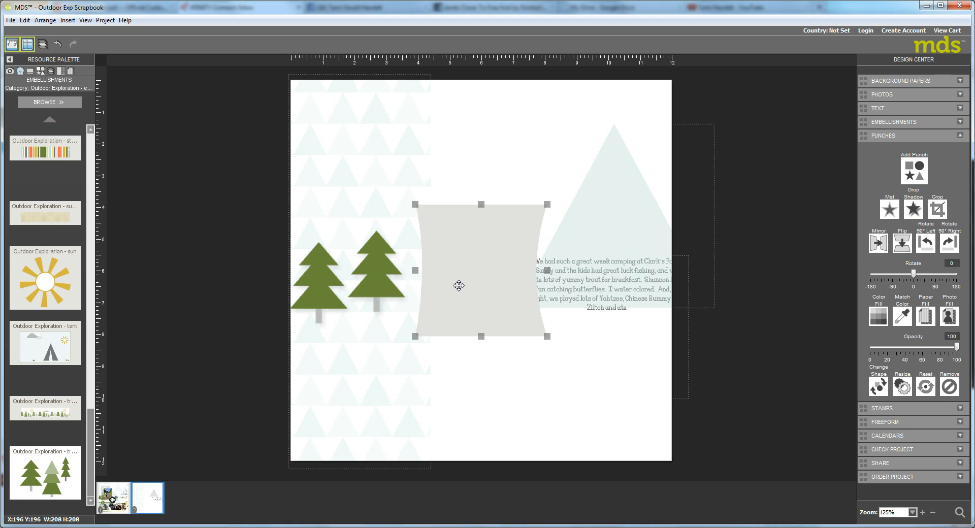
right_click(464, 260)
left_click(498, 405)
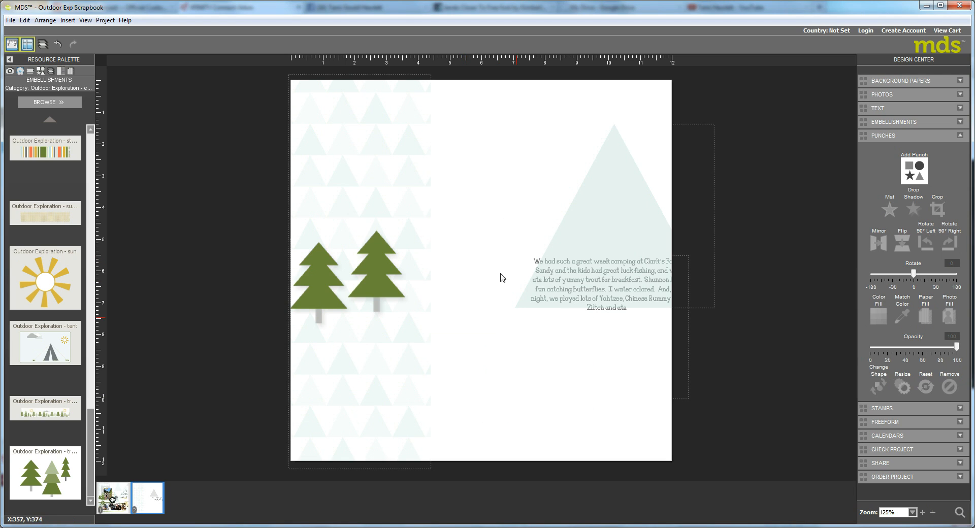
Open the second tree embellishment for cropping and apply the user punch Crop shape 10 as its crop shape
left_click(378, 277)
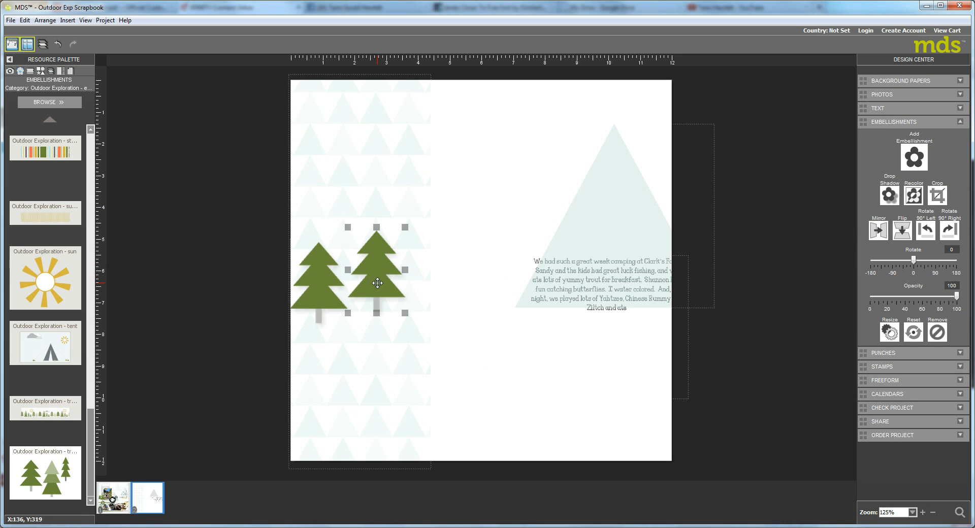
left_click(942, 196)
left_click_drag(456, 293, 517, 290)
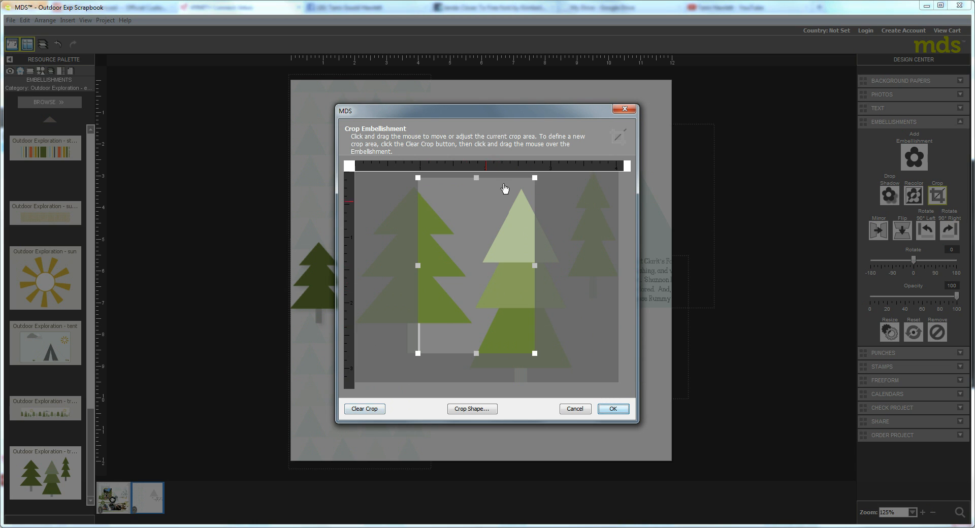
left_click(469, 410)
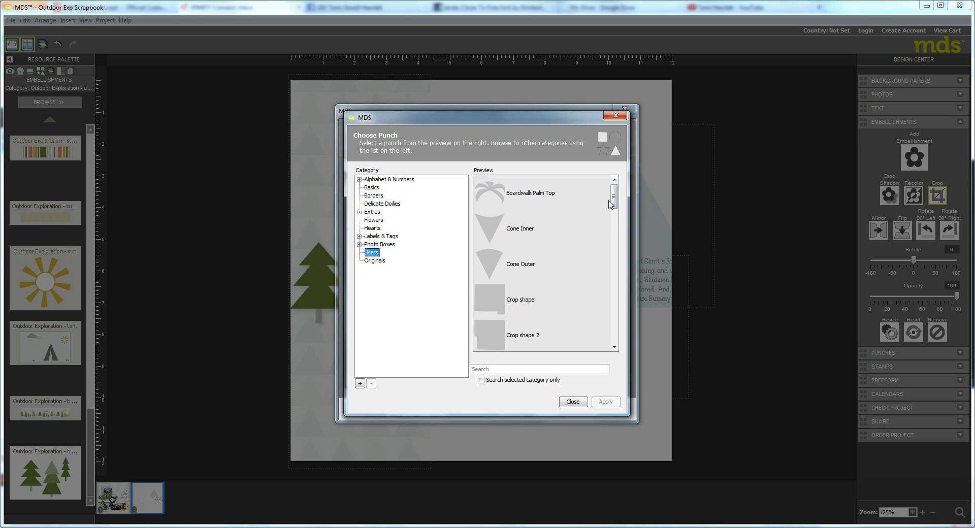
left_click_drag(614, 203, 617, 246)
left_click(492, 256)
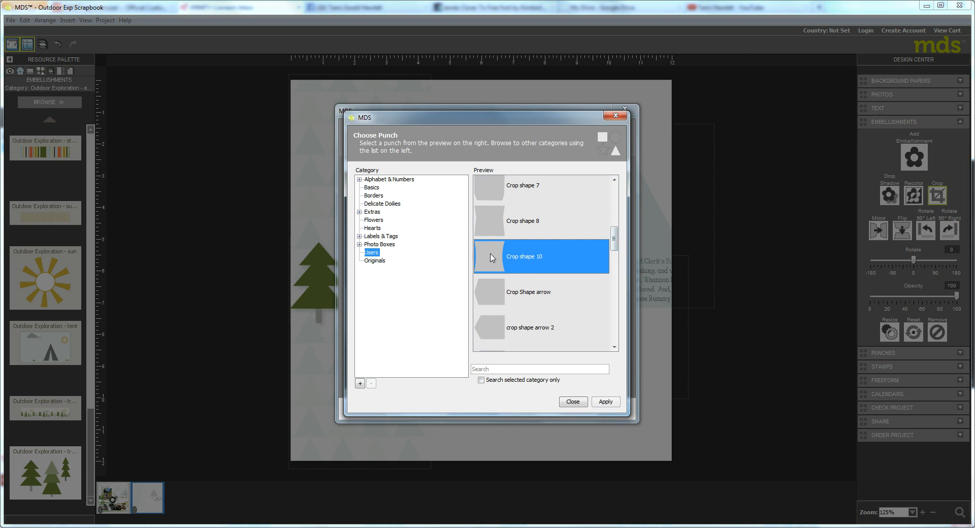
left_click(607, 402)
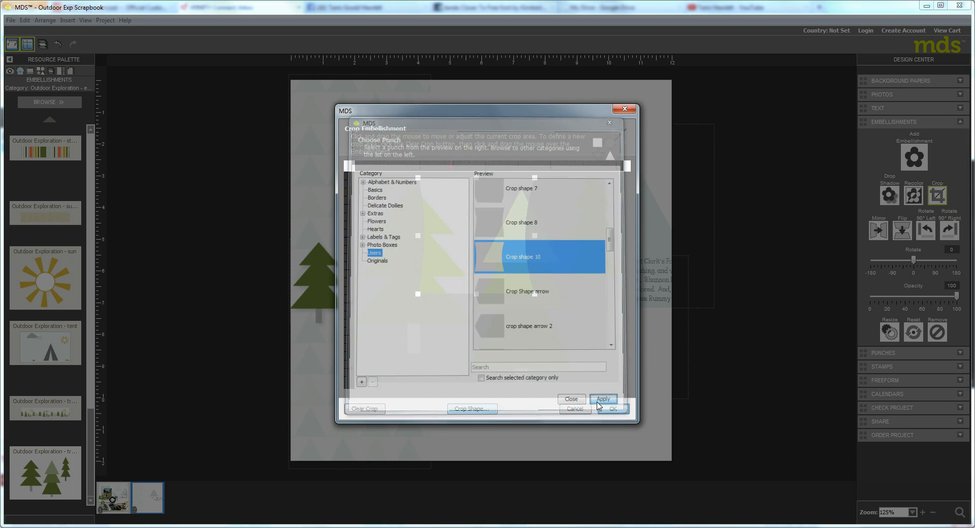
Fit the crop area tightly around the full-height middle tree, apply it, and move the cropped tree to overlap the dark green tree
left_click_drag(492, 256, 535, 360)
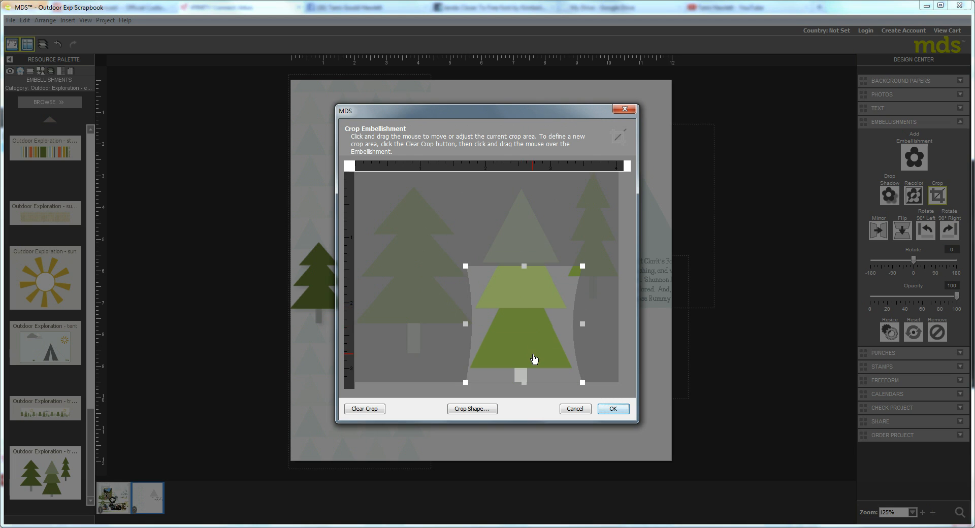
left_click_drag(523, 264, 523, 173)
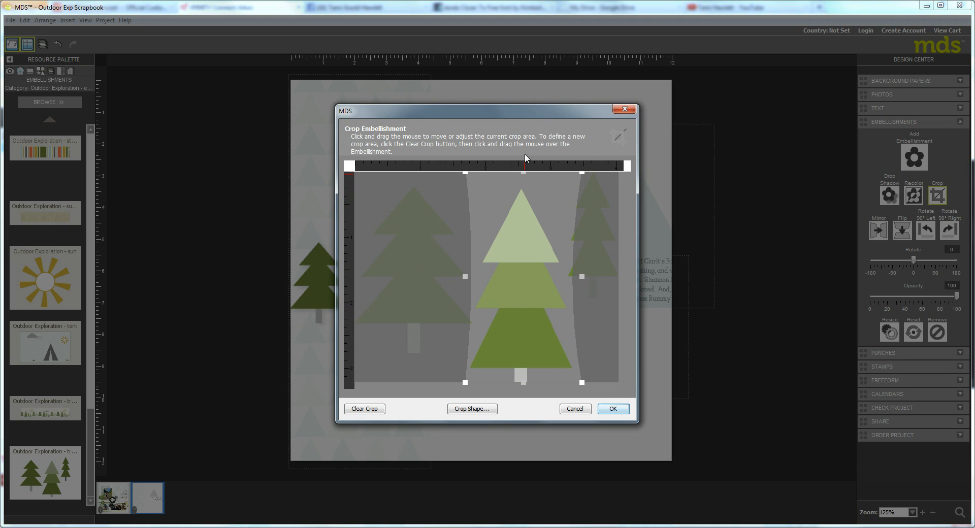
left_click_drag(582, 277, 578, 277)
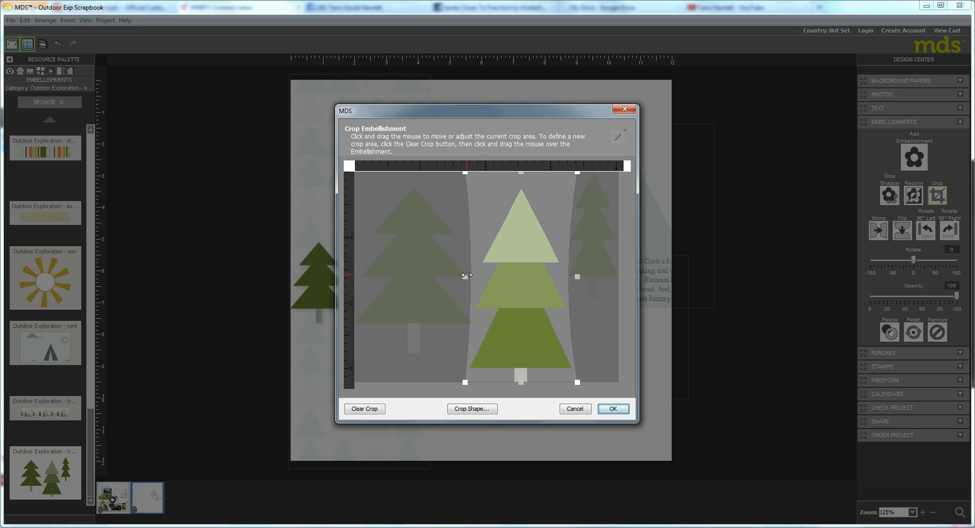
left_click_drag(466, 275, 467, 275)
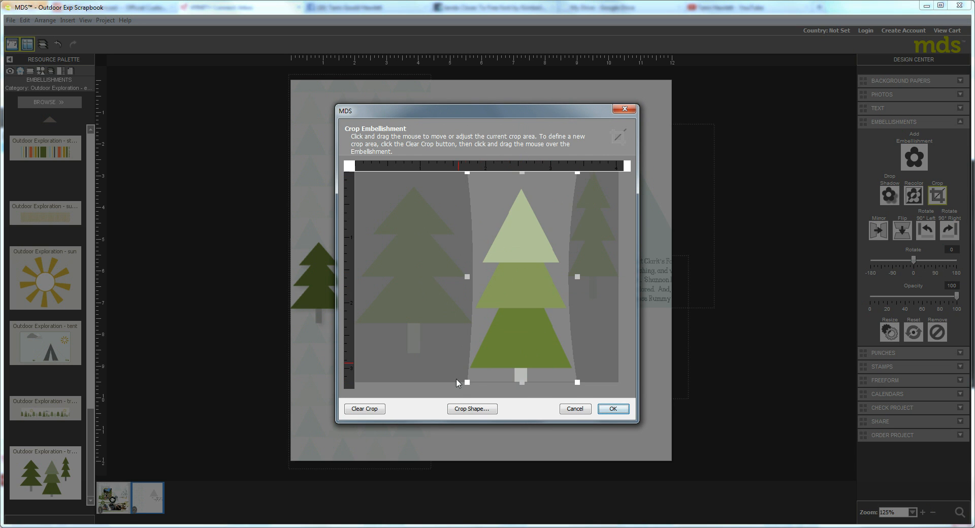
left_click(613, 409)
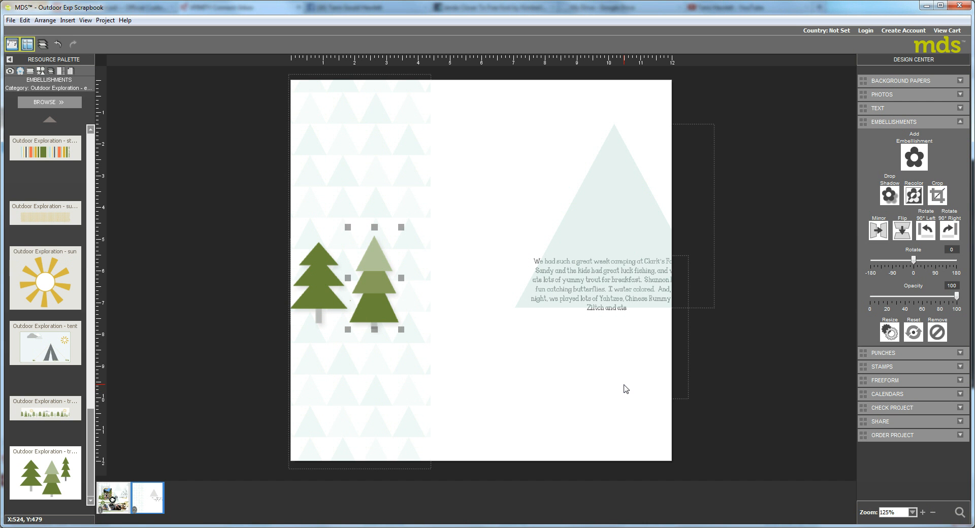
left_click_drag(370, 310, 361, 298)
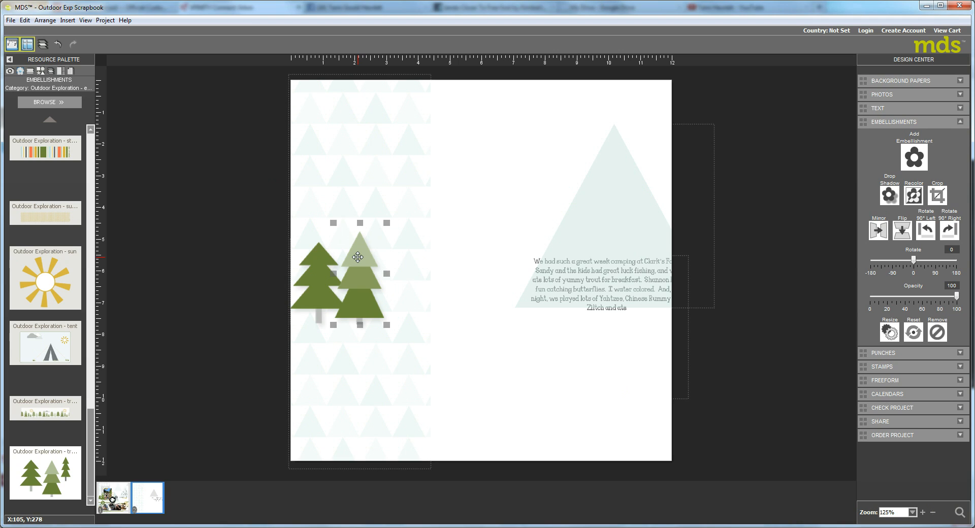
Move the pale triangle to the middle of the page and back to its place past the right page edge
left_click(600, 282)
left_click_drag(596, 277, 452, 258)
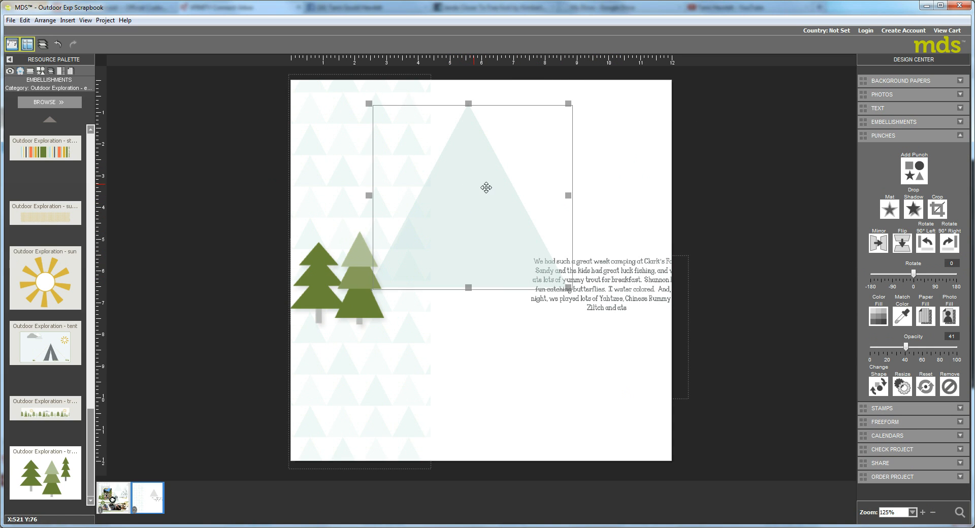
left_click_drag(486, 188, 627, 208)
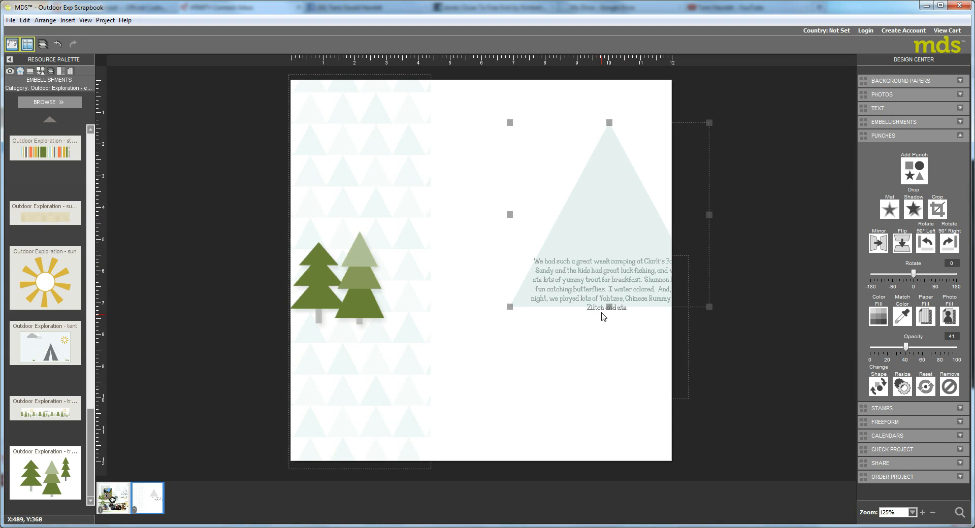
Move the journaling text box off the pale triangle toward the trees and shift the triangle slightly farther past the right page edge
left_click(598, 310)
left_click_drag(586, 314, 453, 358)
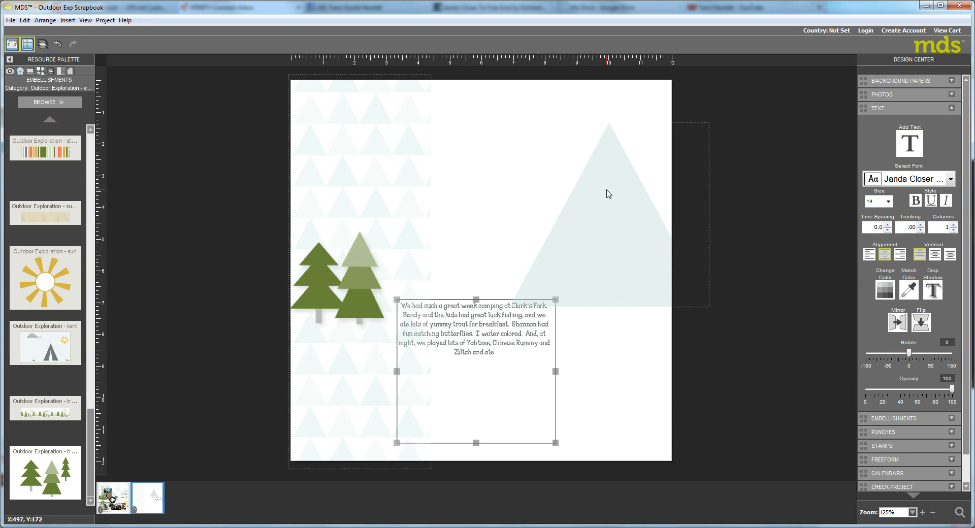
mouse_move(612, 222)
left_mouse_down()
mouse_move(639, 225)
mouse_move(606, 218)
left_mouse_up()
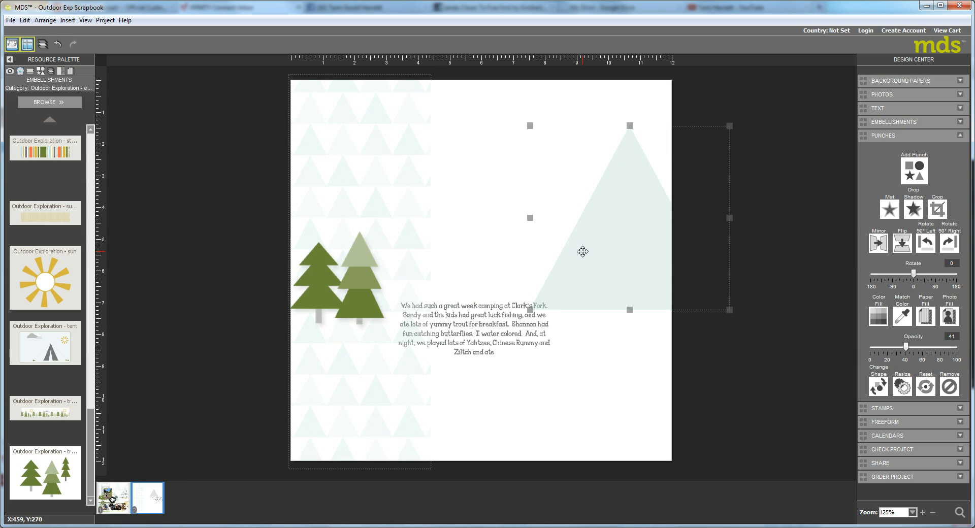
Try attaching the journaling text to the pale triangle shape, detach it again, and deselect both objects
left_click(449, 320)
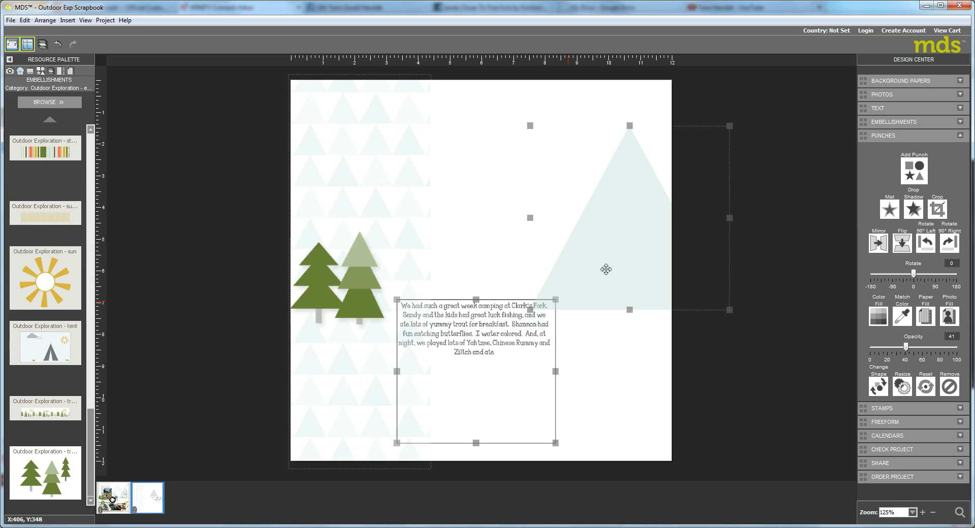
right_click(633, 228)
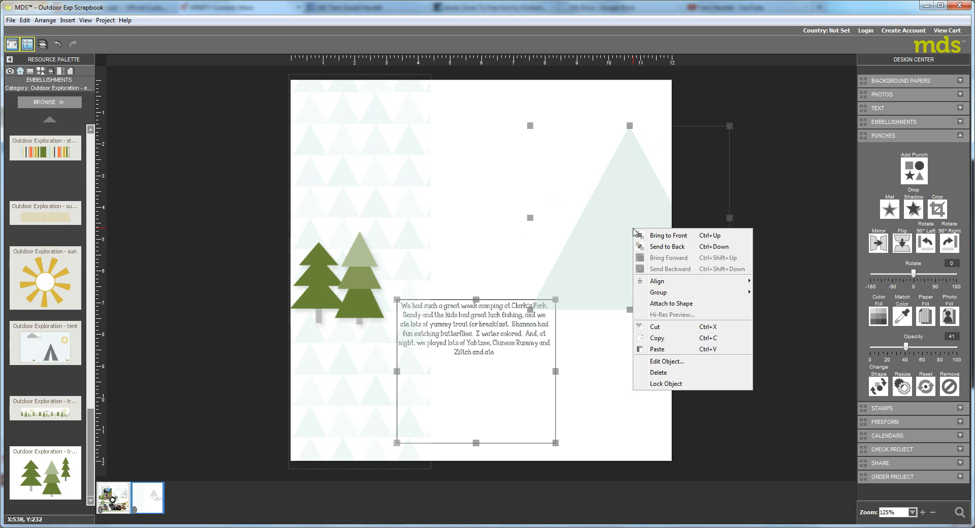
left_click(667, 303)
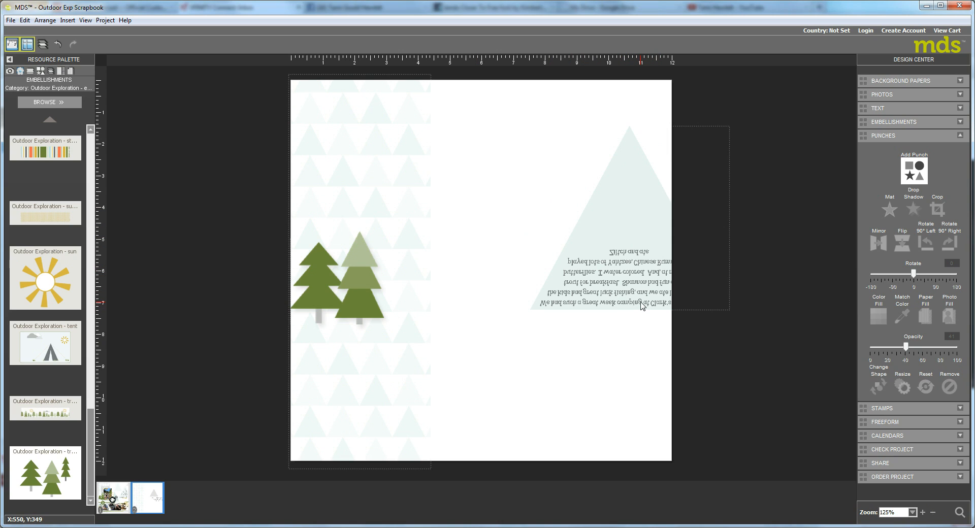
right_click(607, 268)
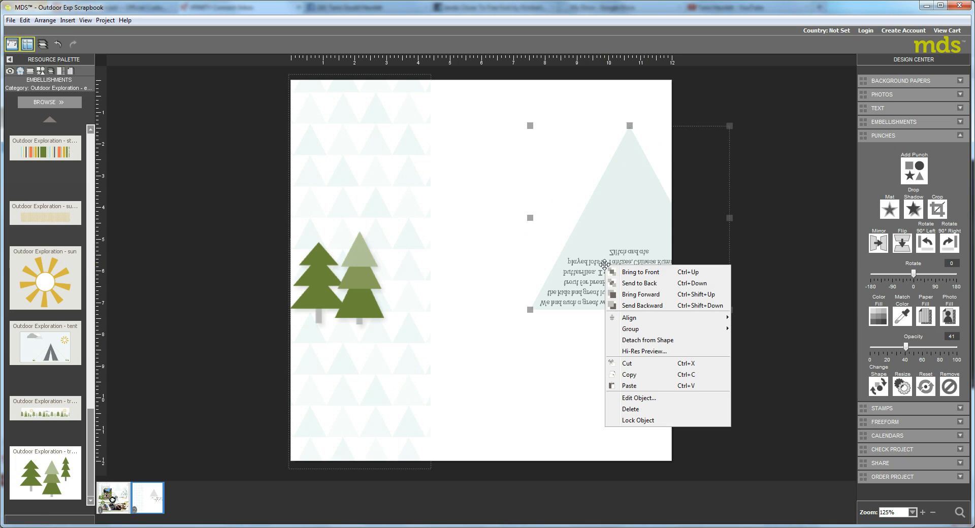
left_click(651, 340)
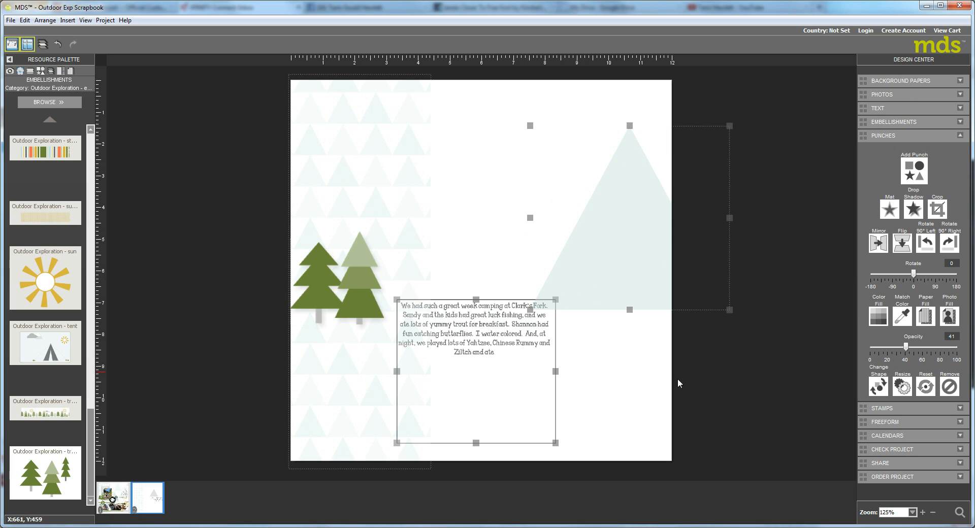
left_click(629, 390)
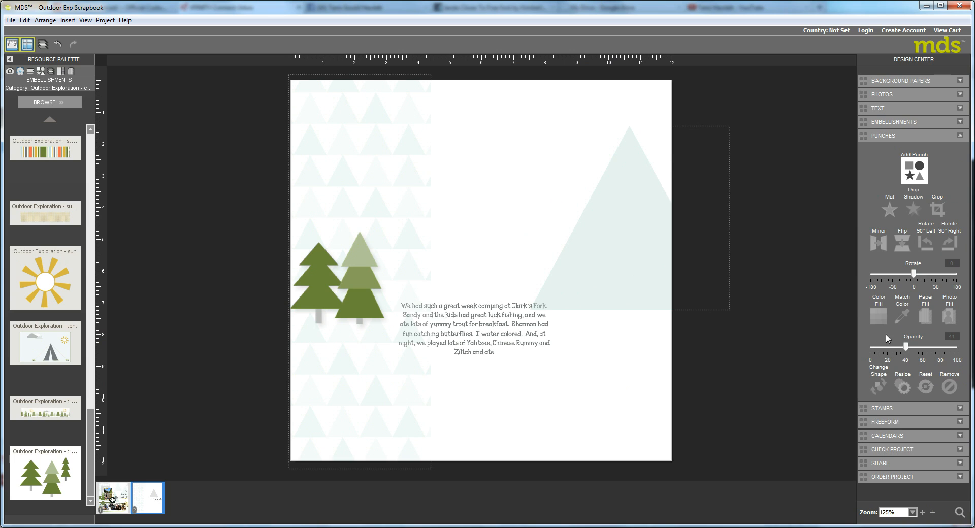
Choose the 1.25 Square Punch from the Basics punches for a new punch and open it in the Shape Editor
left_click(888, 137)
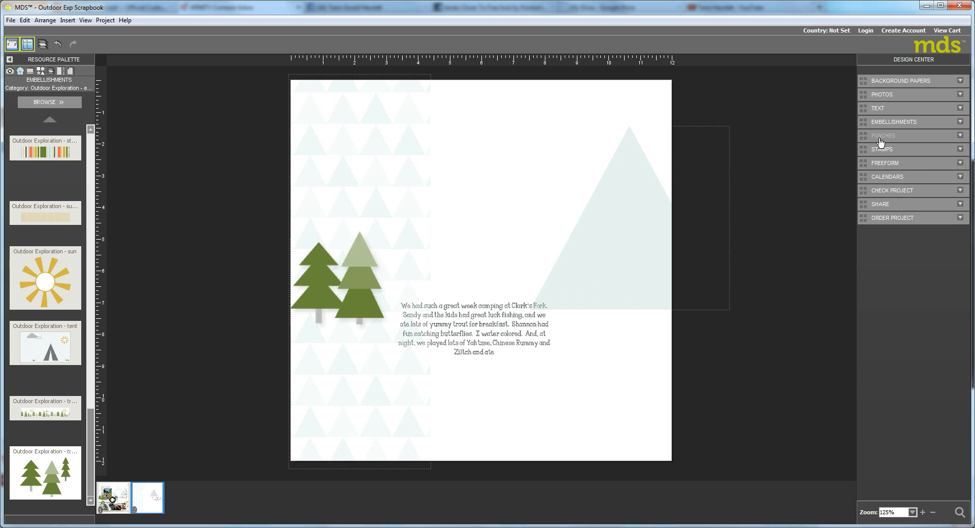
left_click(881, 137)
left_click(915, 170)
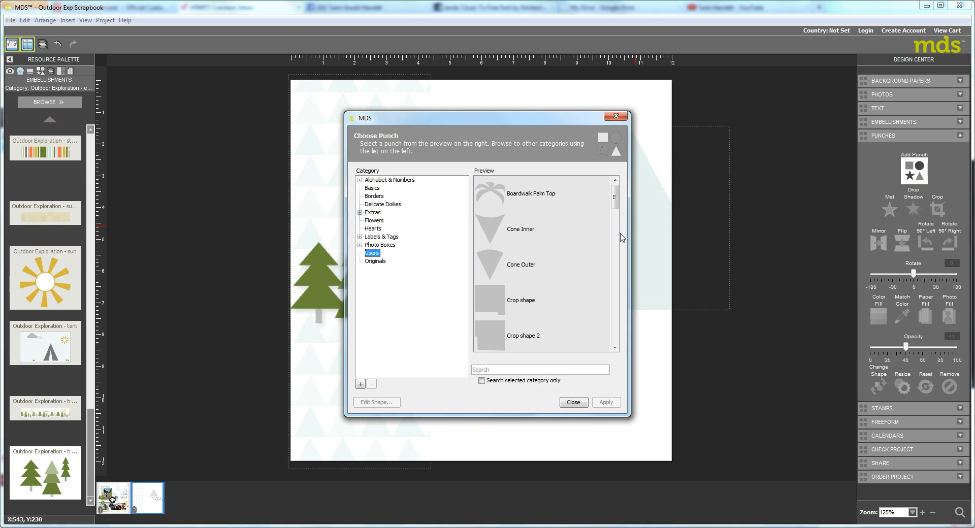
left_click(373, 189)
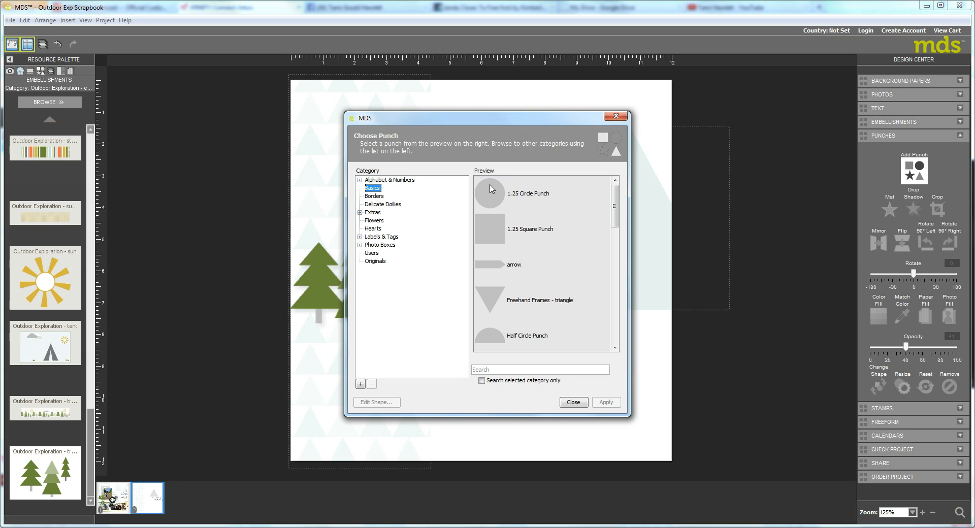
left_click(495, 233)
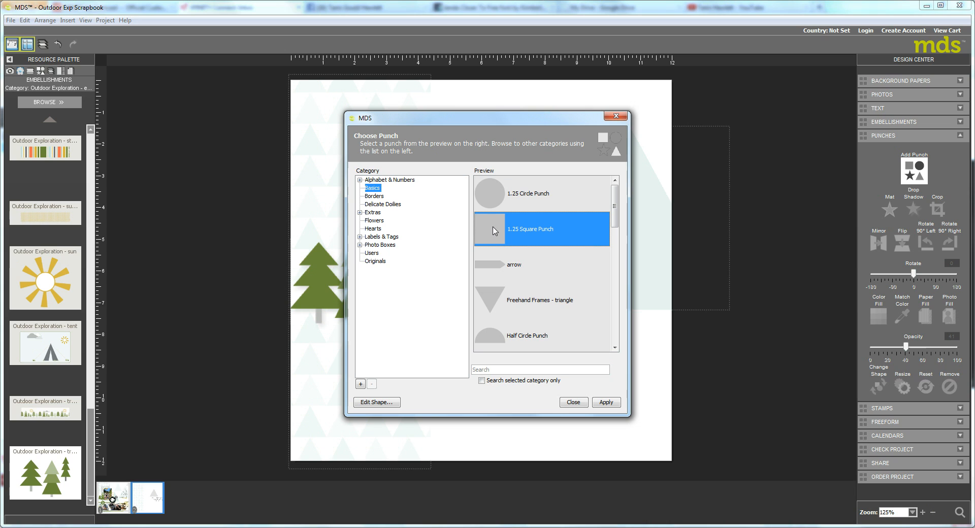
left_click(381, 402)
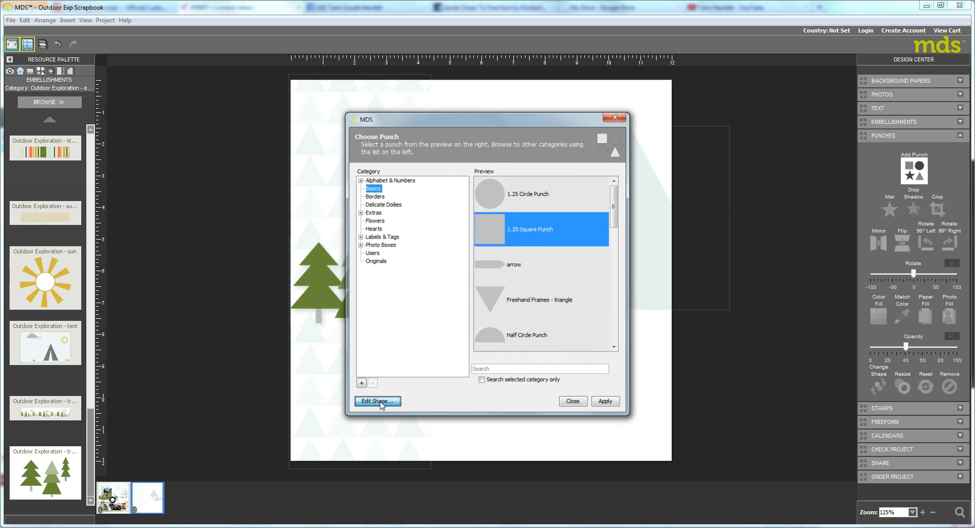
left_click_drag(508, 139, 385, 149)
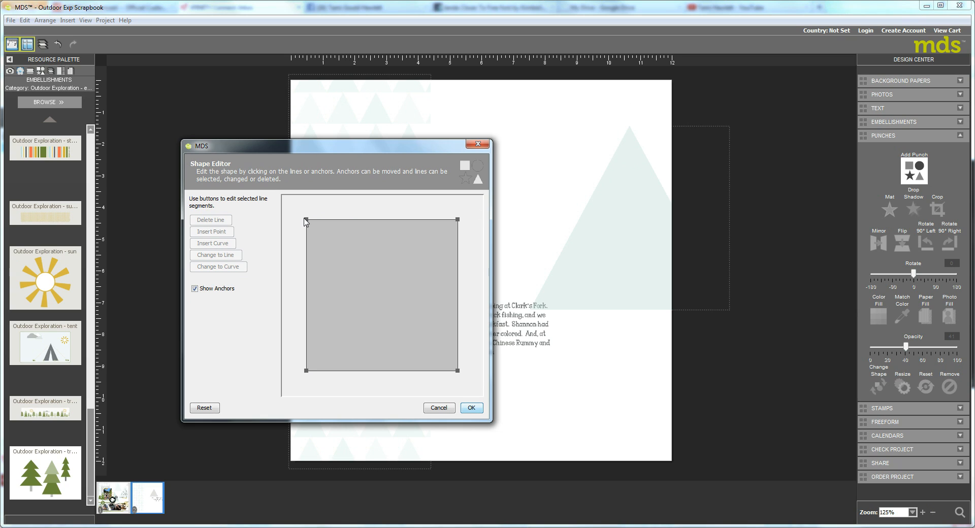
Slant the square's left side by moving its upper-left corner inward, and insert a point in the upper part of its right side
left_click_drag(307, 221, 367, 224)
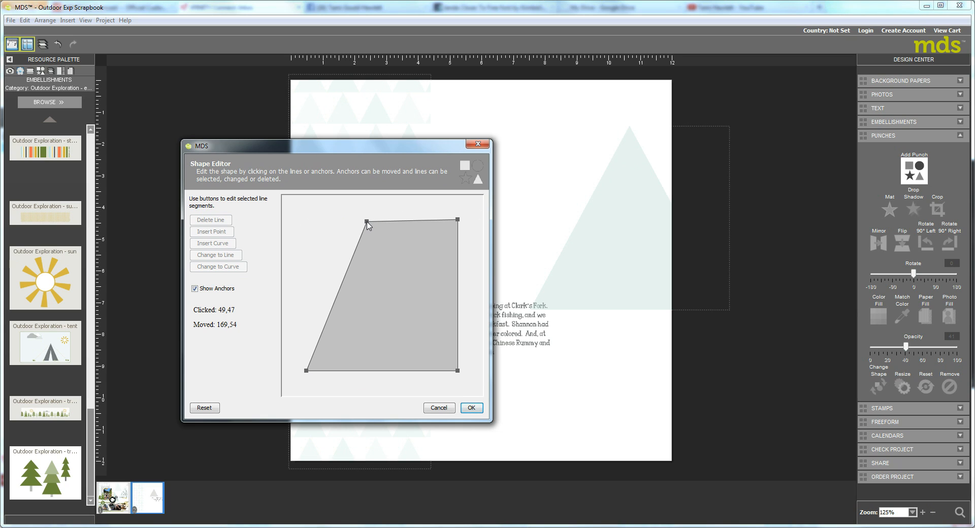
left_click(458, 294)
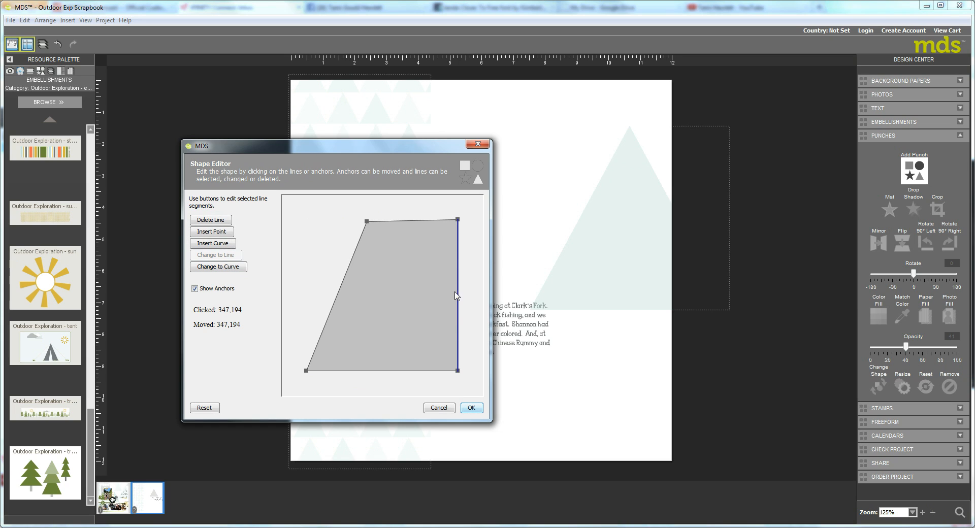
left_click(217, 233)
left_click_drag(457, 295, 458, 271)
left_click_drag(365, 222, 388, 224)
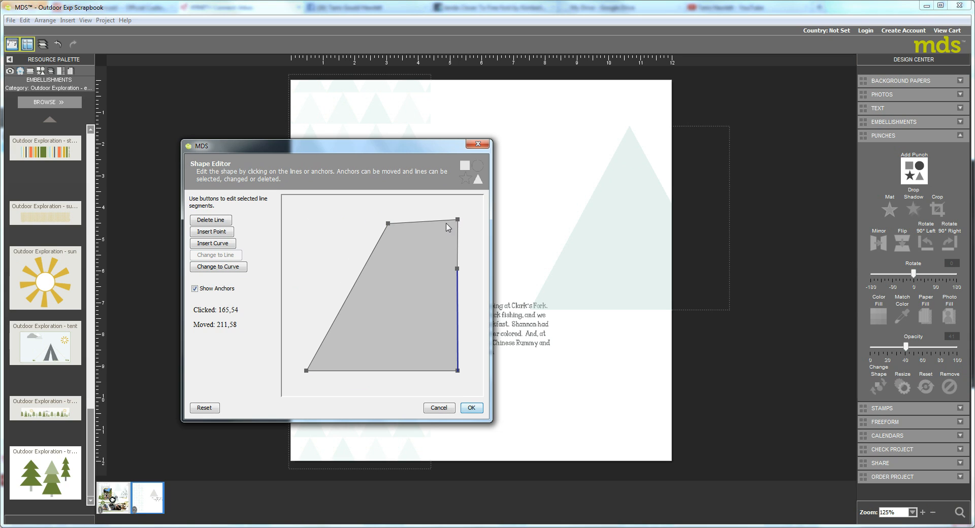
Raise the peak of the shape and align the upper-right anchors along a slope, forming a triangle with its right corner cut off
left_click_drag(388, 225, 387, 204)
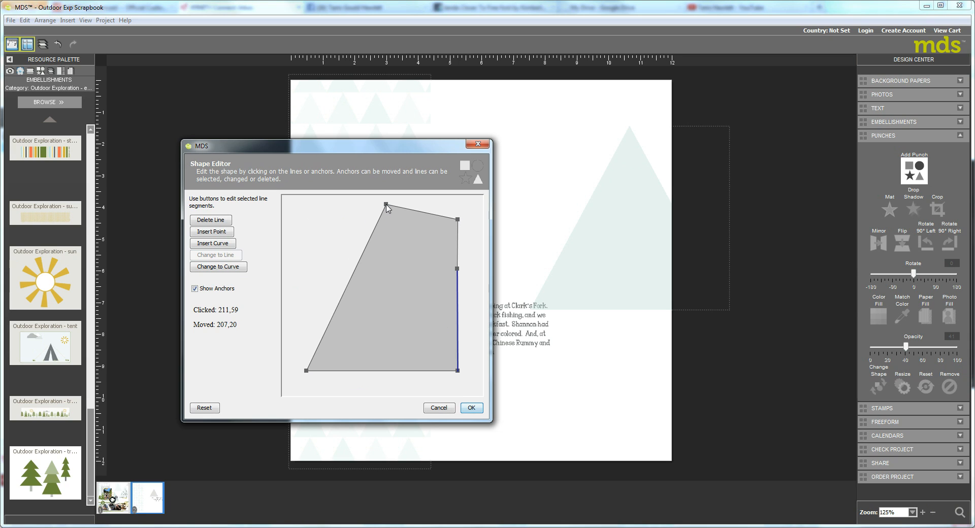
left_click_drag(457, 220, 437, 245)
left_click_drag(387, 204, 406, 202)
left_click_drag(457, 270, 458, 280)
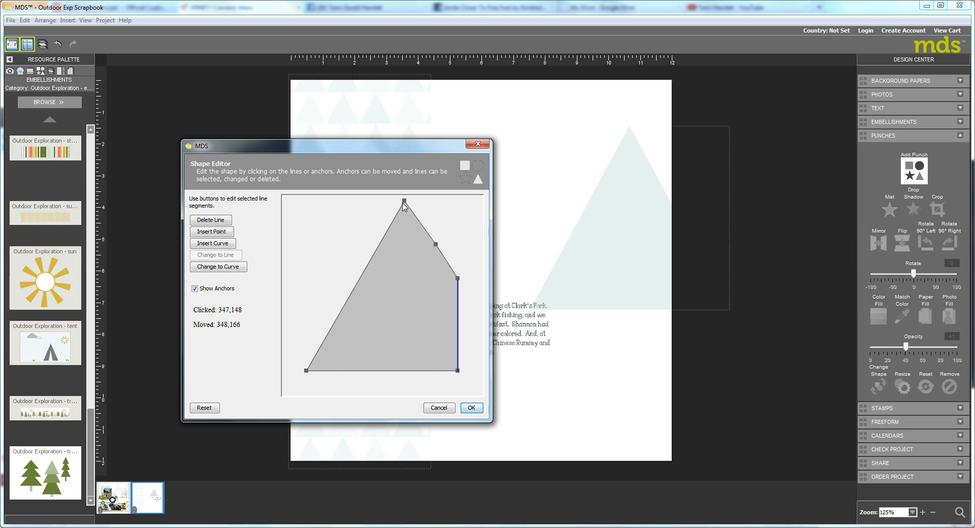
left_click_drag(404, 200, 406, 200)
Save the edited punch under the name "Triangle shape 5" and position the placed punch over the pale triangle
left_click(472, 408)
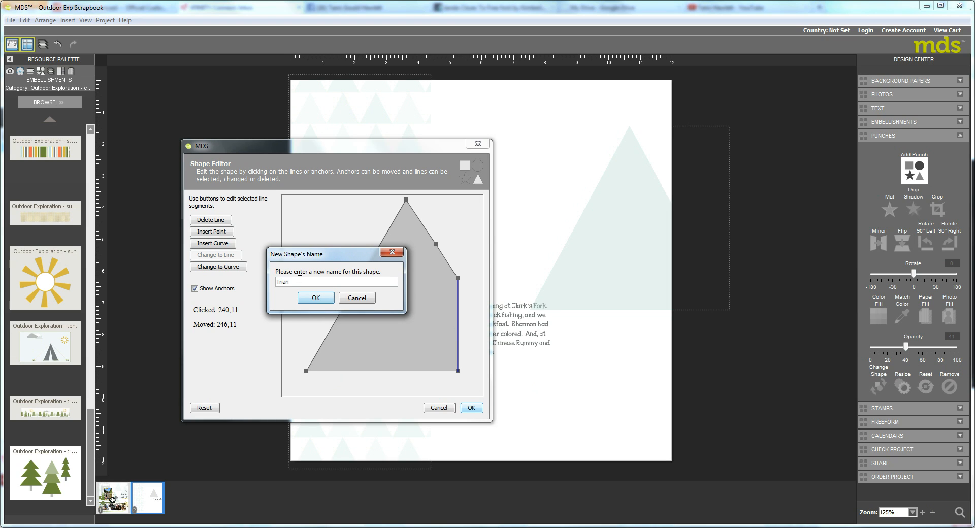
type("Triangle shape 5")
left_click(314, 300)
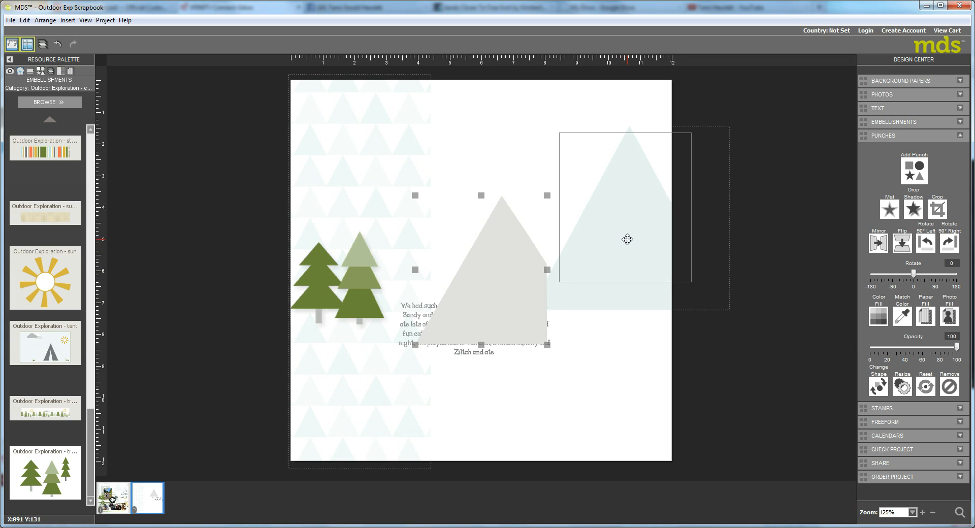
mouse_move(628, 239)
left_mouse_down()
mouse_move(644, 246)
mouse_move(614, 250)
left_mouse_up()
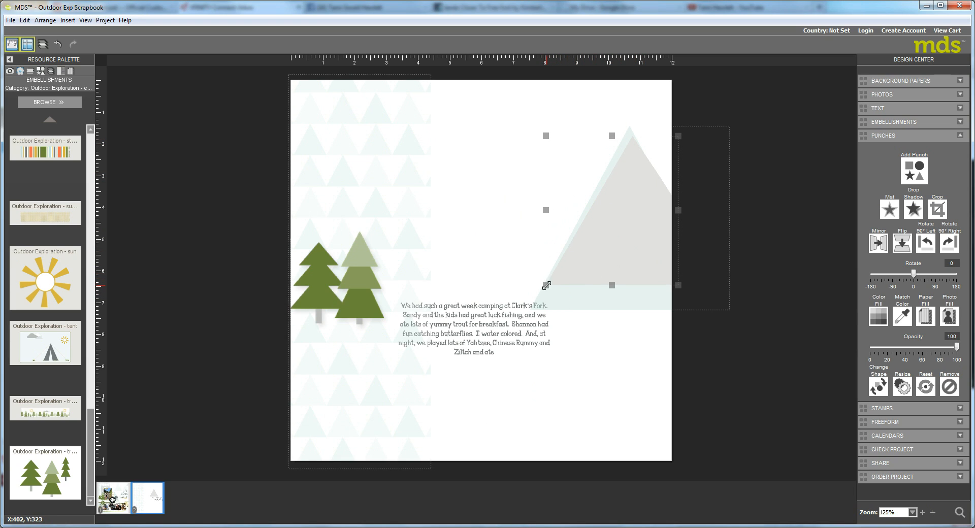
Resize and reposition the cut-off triangle punch so it nearly covers the pale triangle, reaching the page's right edge
left_click_drag(546, 212, 560, 211)
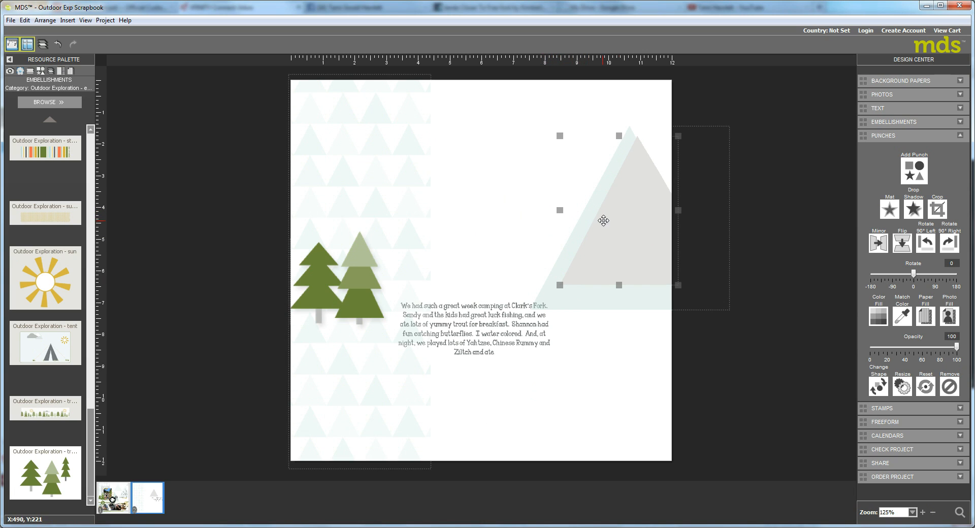
mouse_move(622, 226)
left_mouse_down()
mouse_move(612, 232)
mouse_move(616, 213)
left_mouse_up()
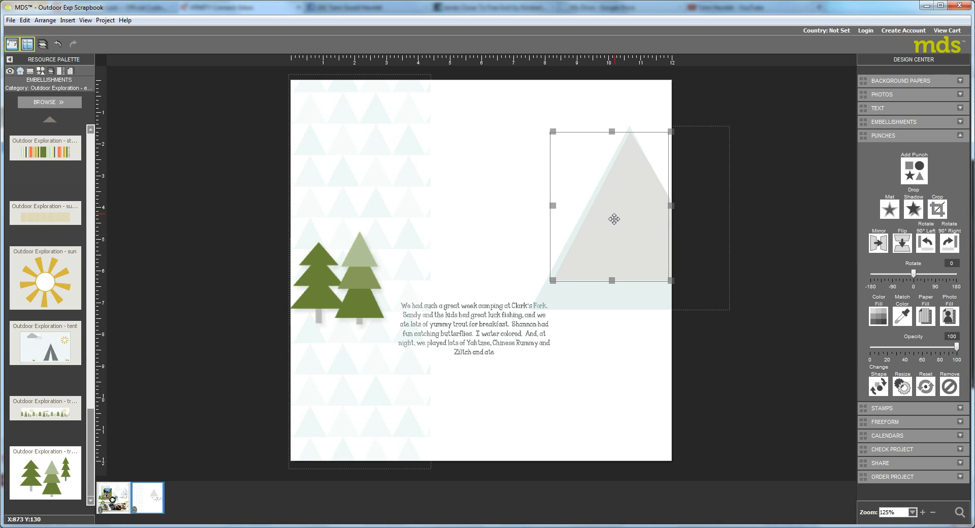
left_click_drag(611, 280, 594, 295)
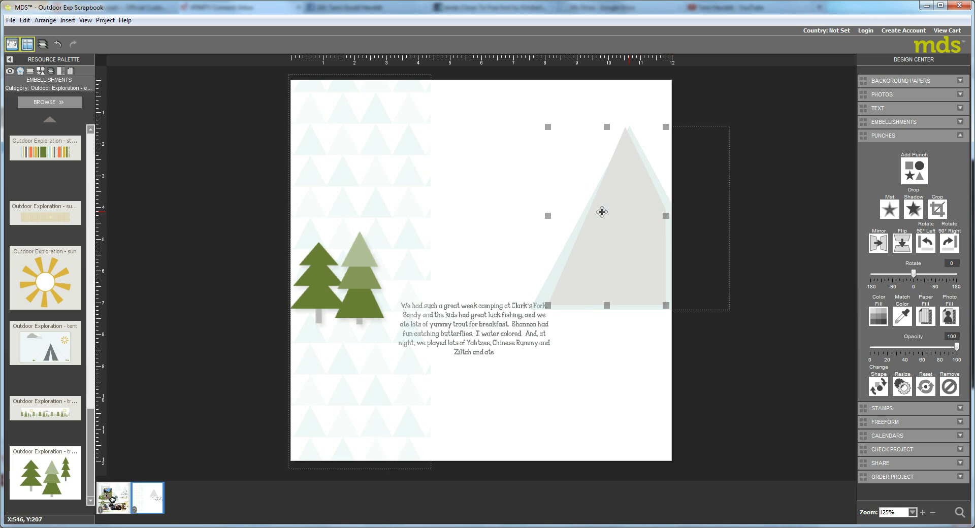
left_click_drag(546, 216, 540, 217)
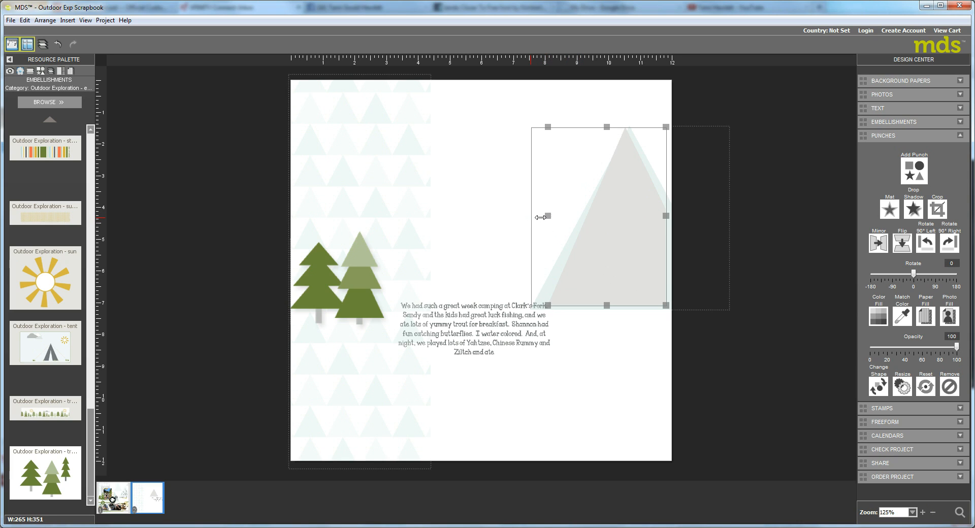
left_click_drag(633, 218, 642, 220)
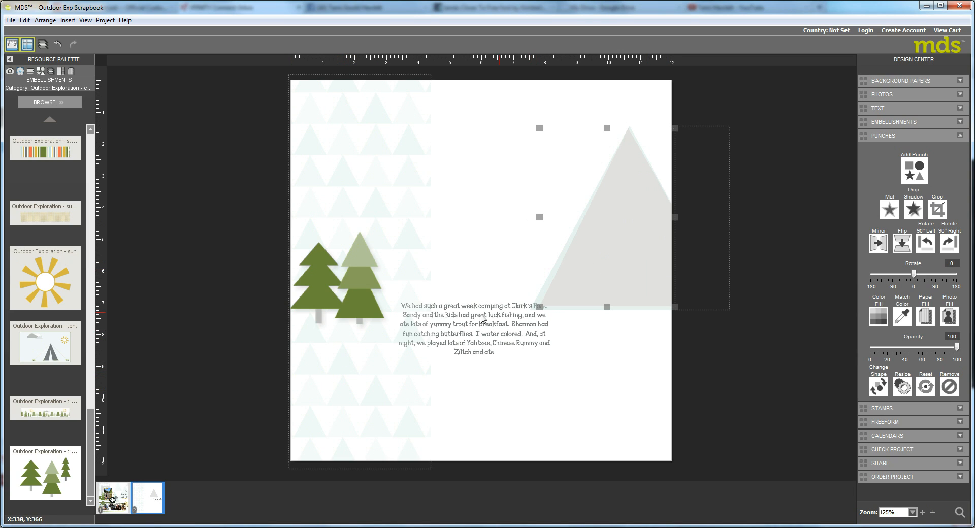
Attach the camping journaling text box to the triangle punch so the text takes on its shape
left_click(449, 327)
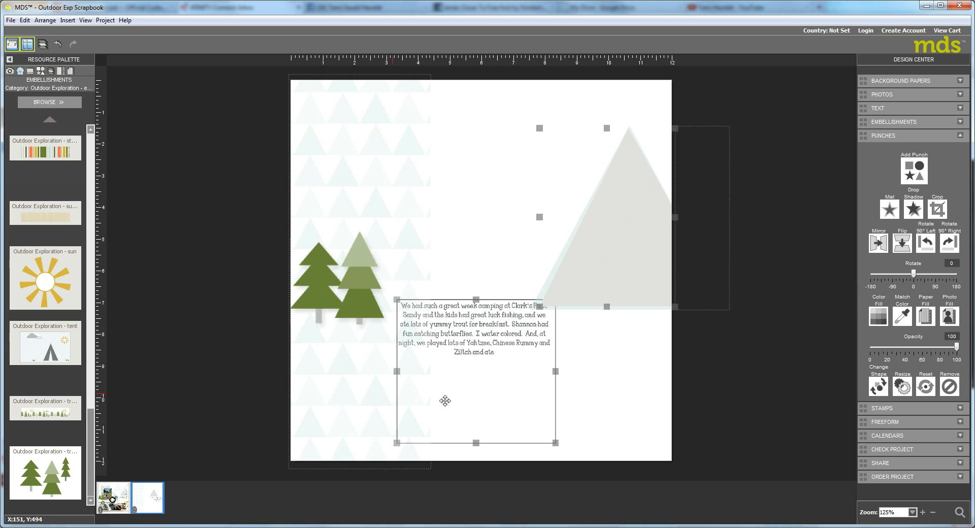
right_click(618, 221)
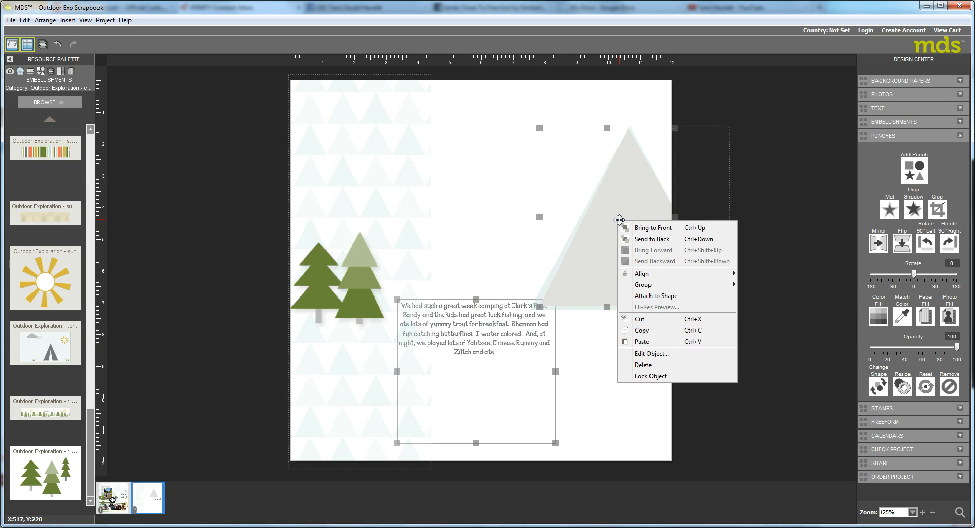
left_click(644, 297)
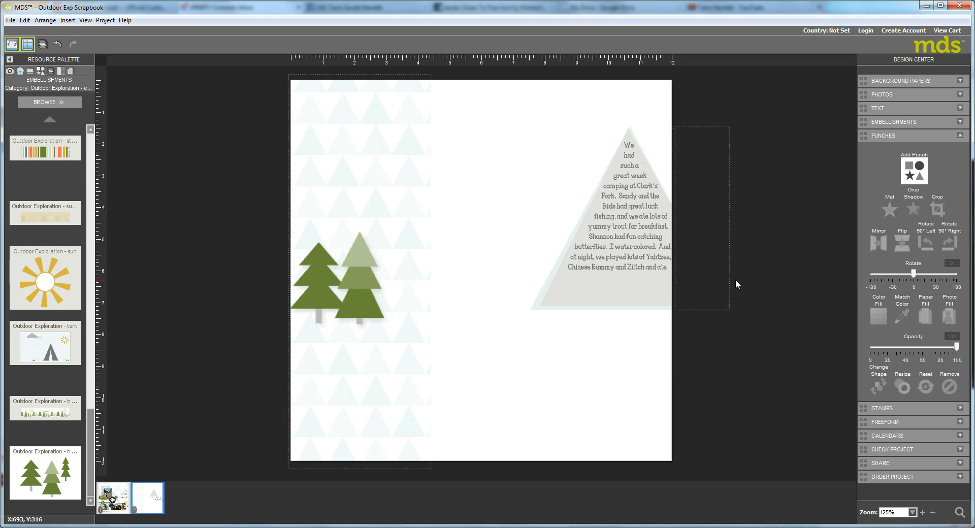